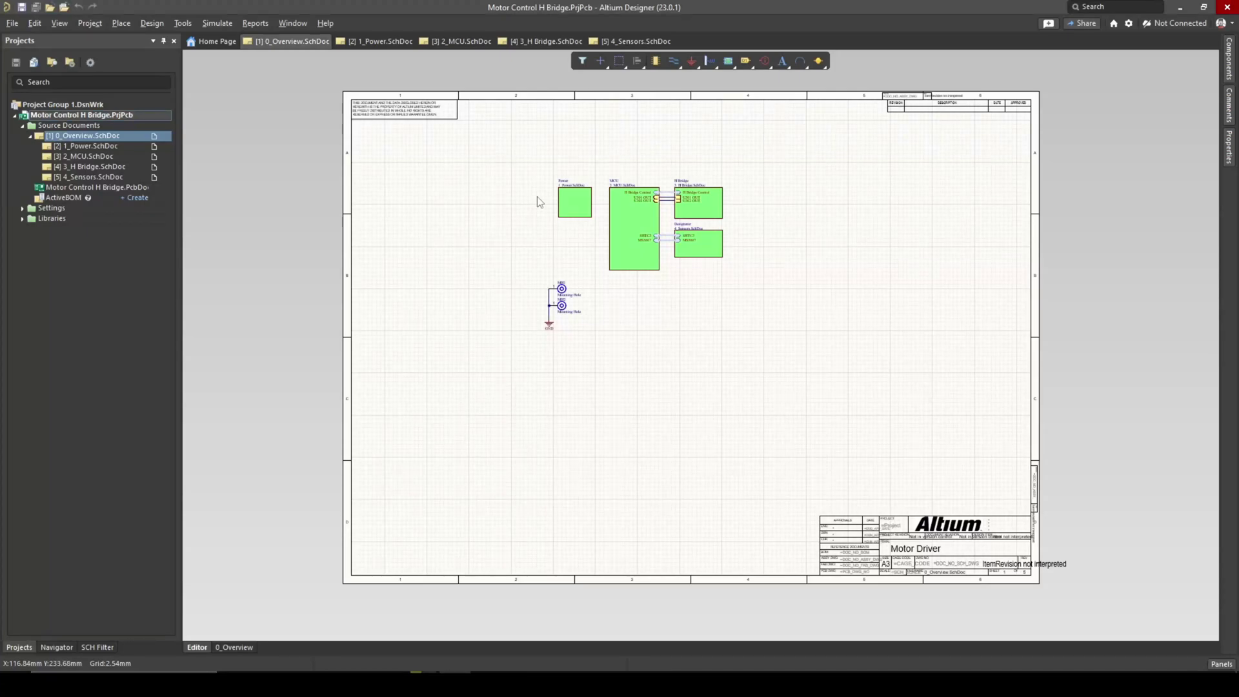
Zoom and pan the 0_Overview sheet to inspect the Power, MCU, H Bridge and Sensors blocks
scroll(638, 184, "up", 4, "ctrl")
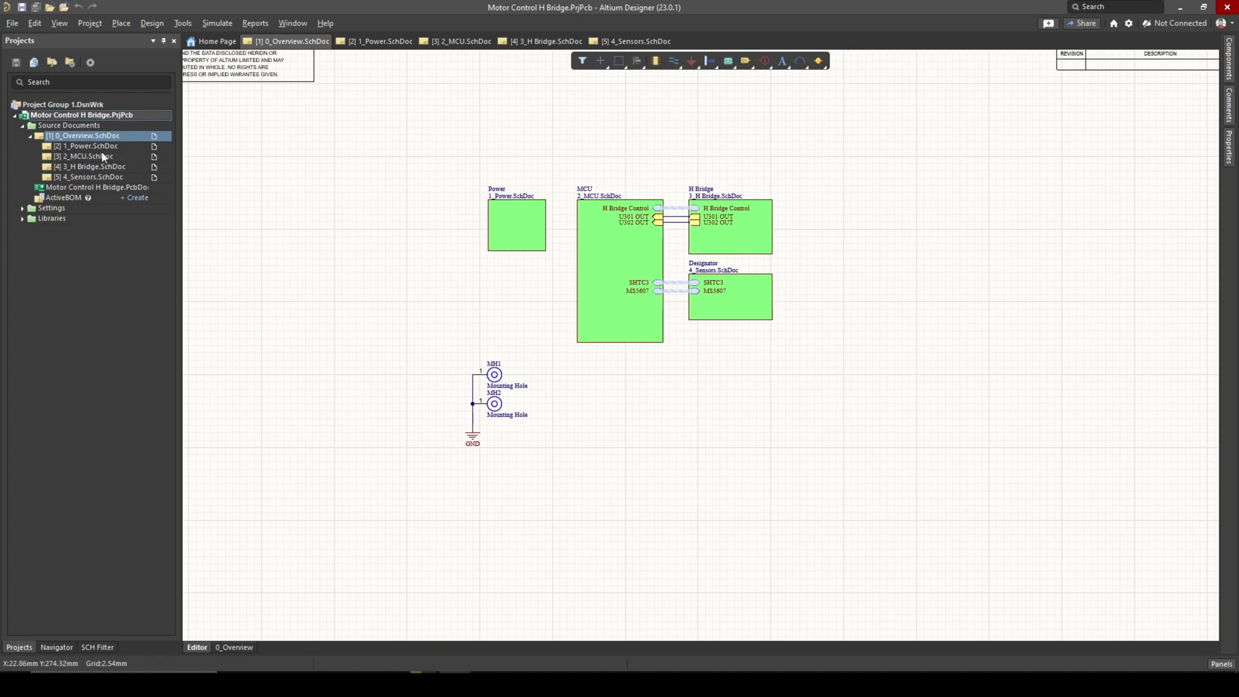
scroll(642, 203, "up", 1, "ctrl")
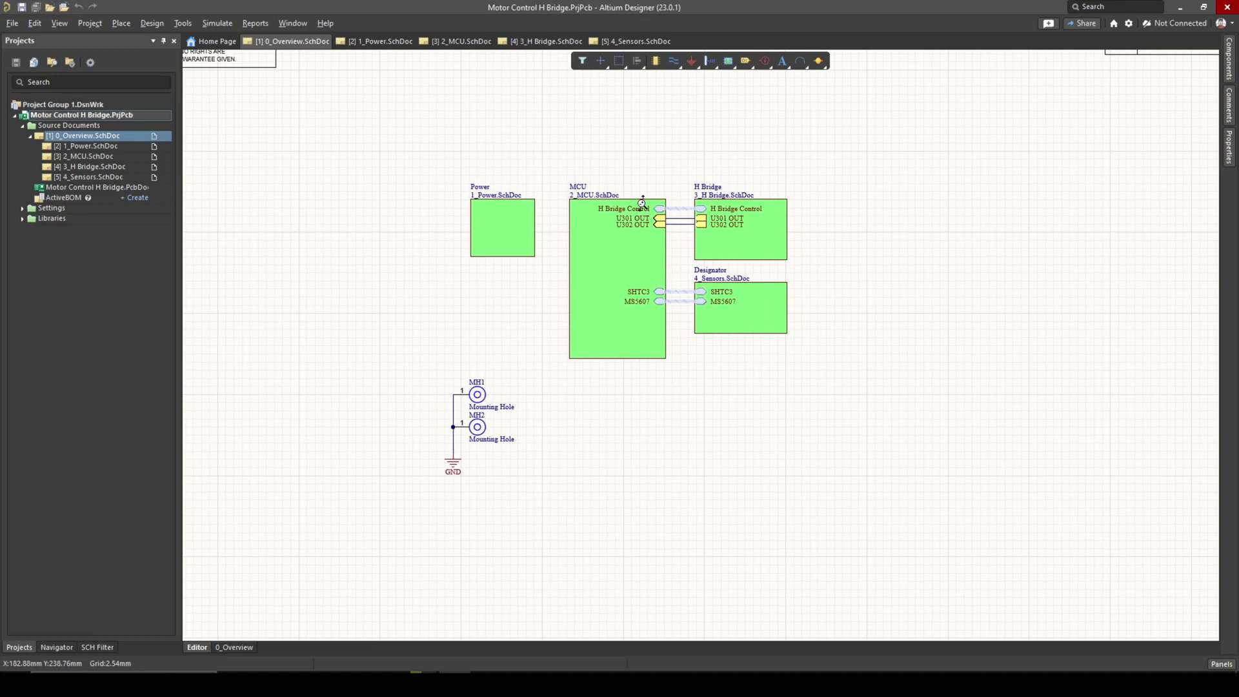
scroll(642, 203, "up", 1, "ctrl")
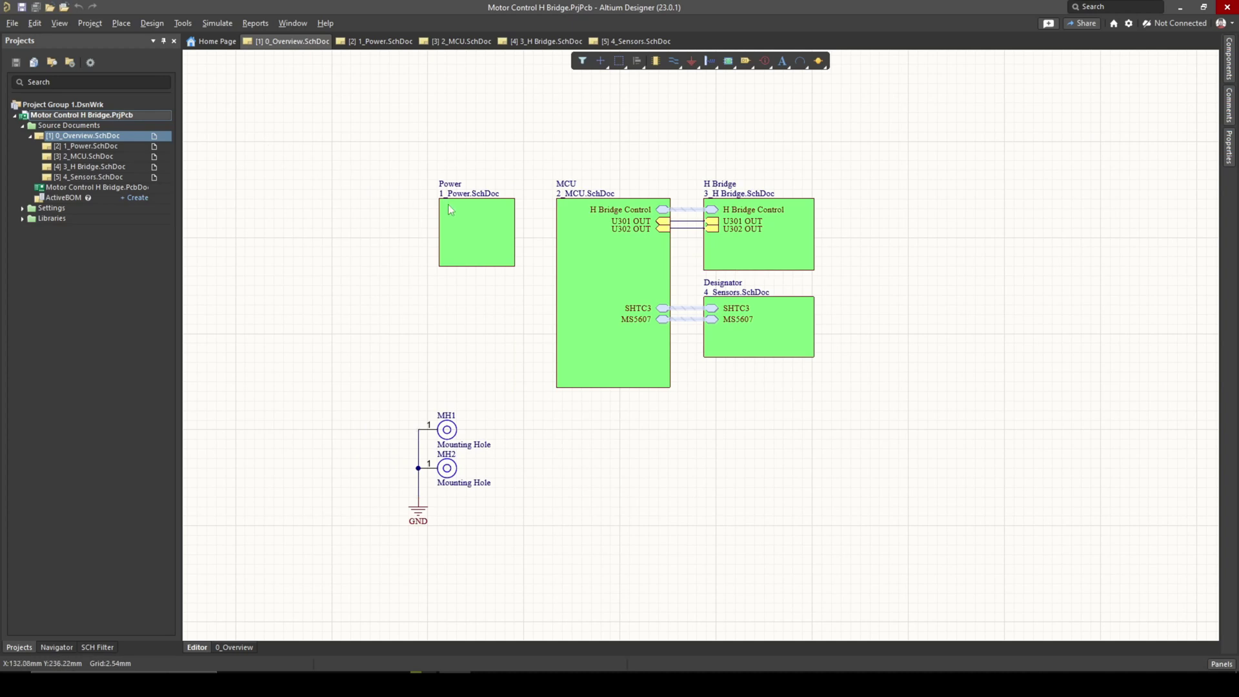
scroll(448, 206, "down", 1, "ctrl")
right_click_drag(446, 212, 431, 202)
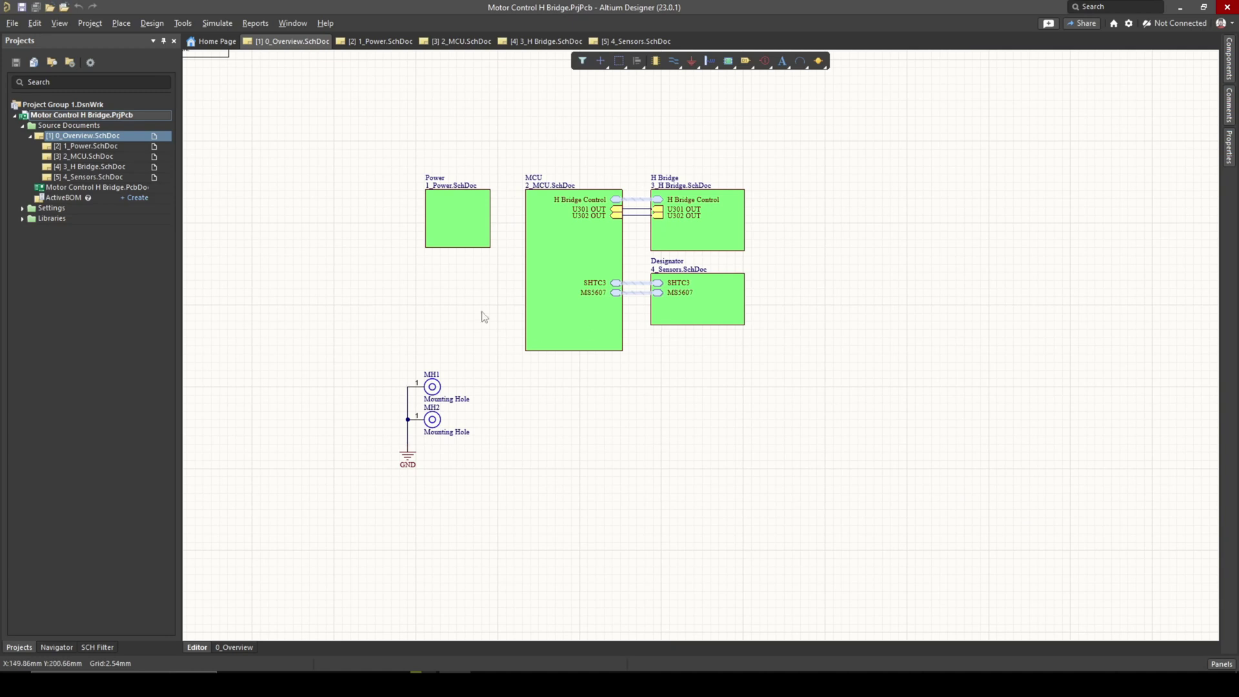
right_click_drag(443, 280, 394, 286)
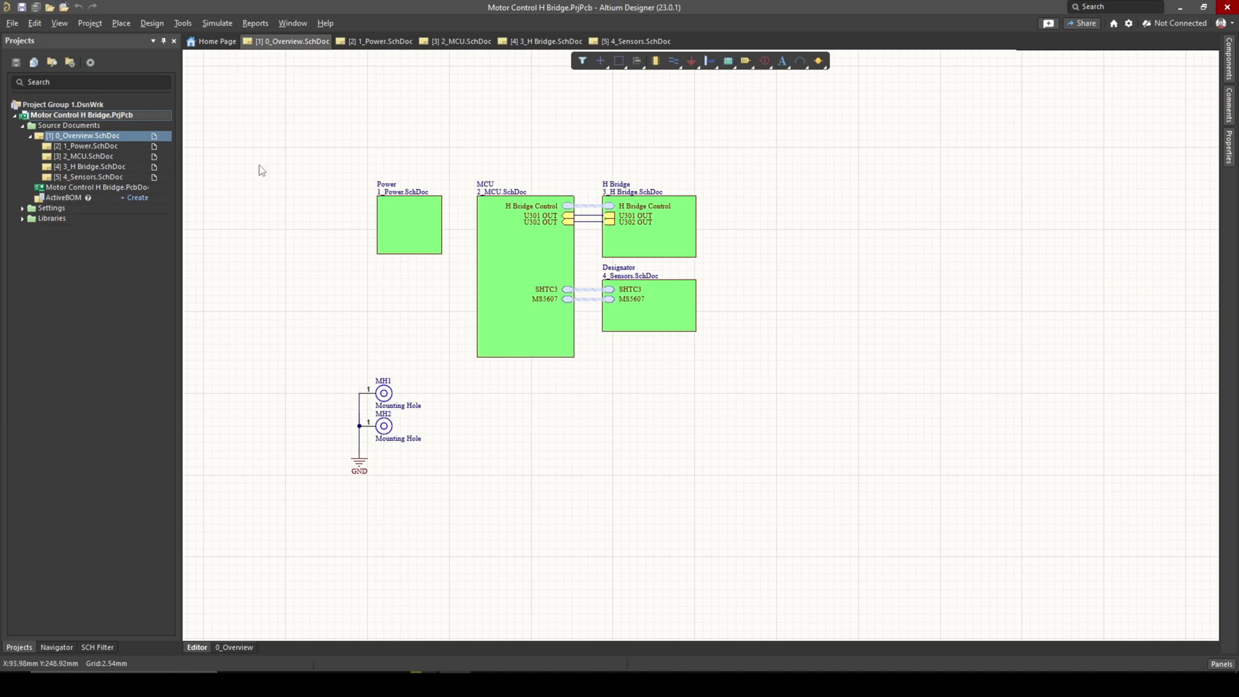
Open the 3_H Bridge schematic sheet and zoom into it
double_click(126, 166)
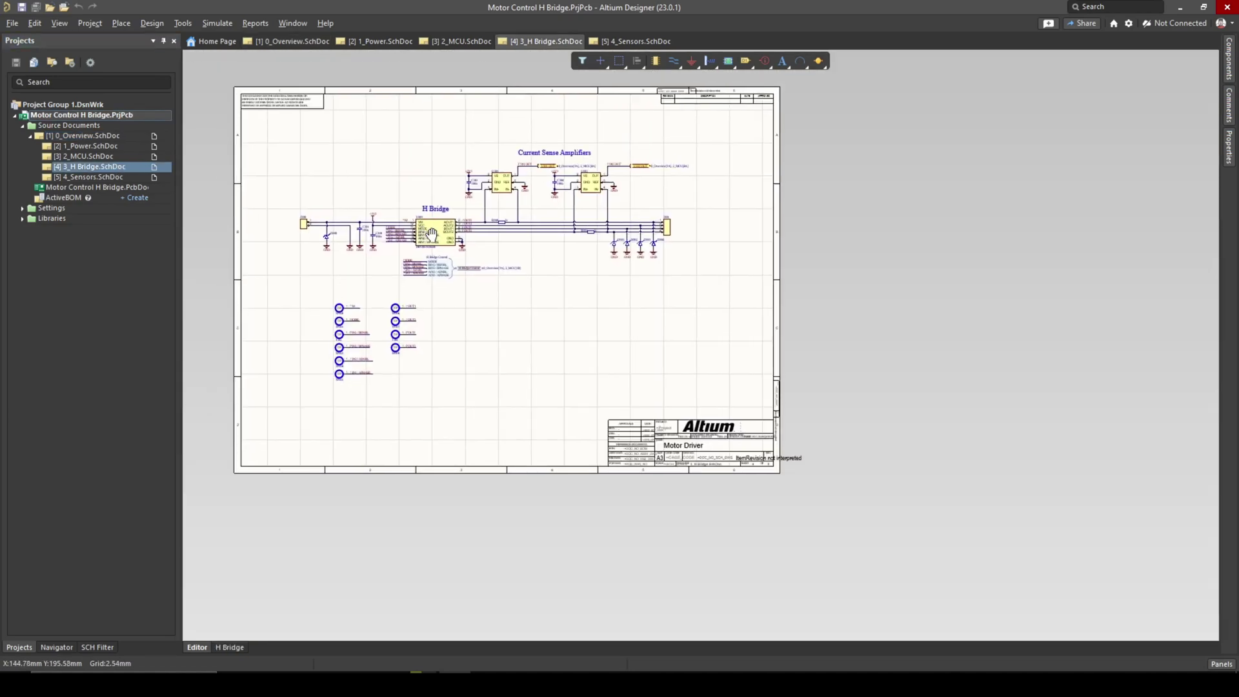
scroll(594, 265, "up", 3, "ctrl")
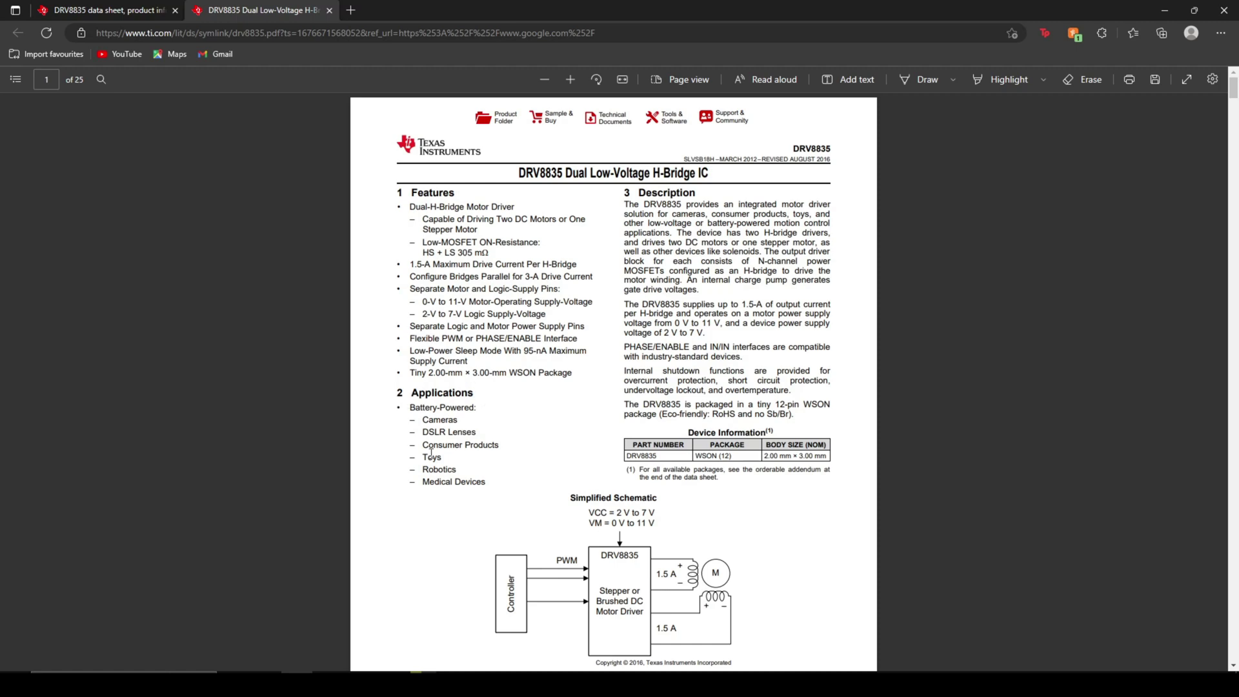
Scroll through the first page of the DRV8835 datasheet in Edge
scroll(430, 453, "down", 1)
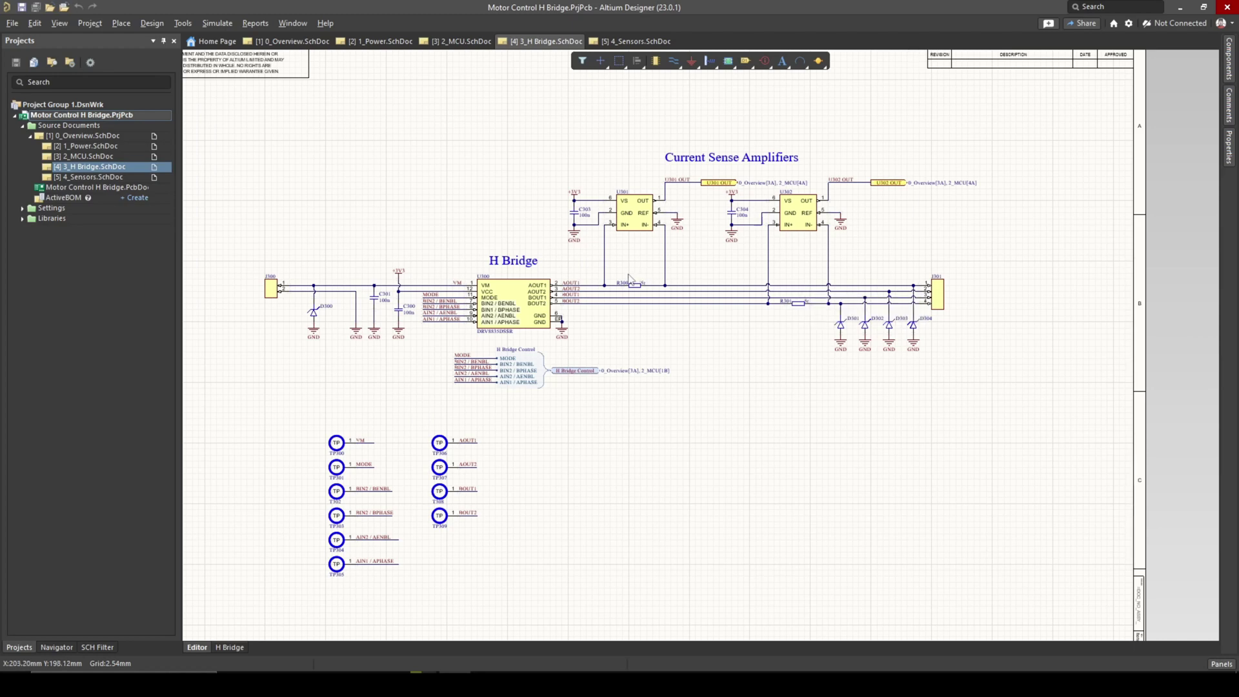
scroll(631, 278, "left", 1, "shift")
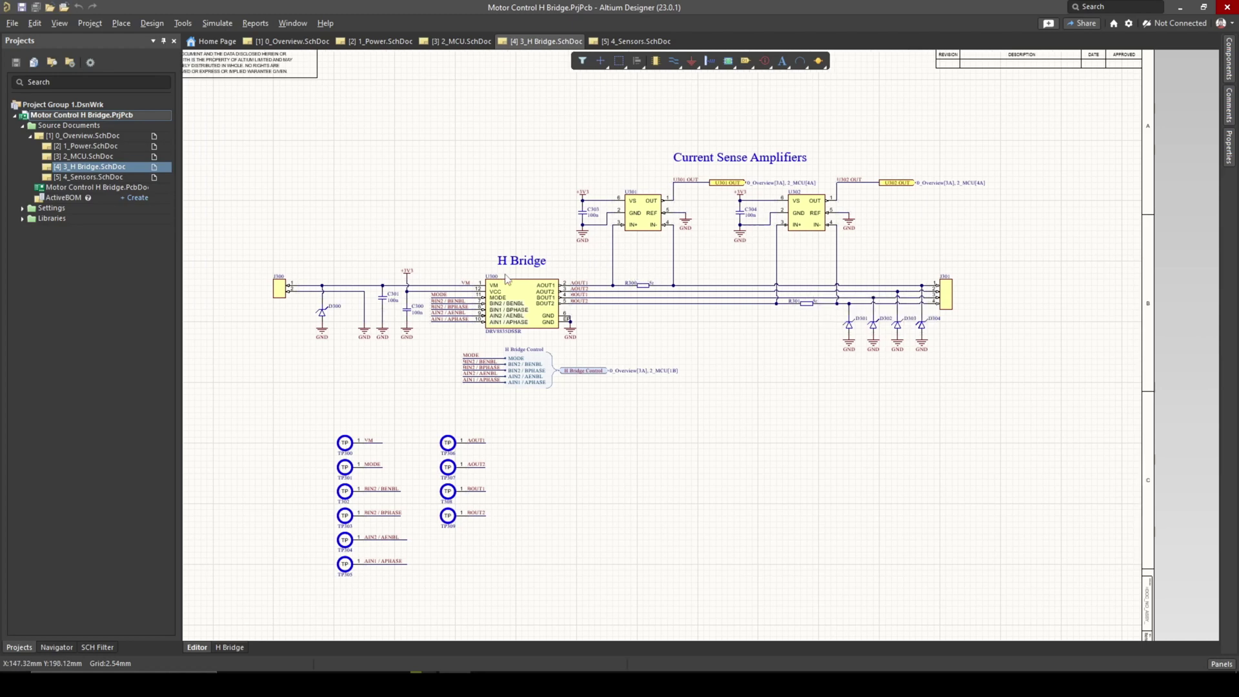
scroll(507, 280, "down", 1)
scroll(563, 250, "up", 1)
scroll(411, 277, "down", 1)
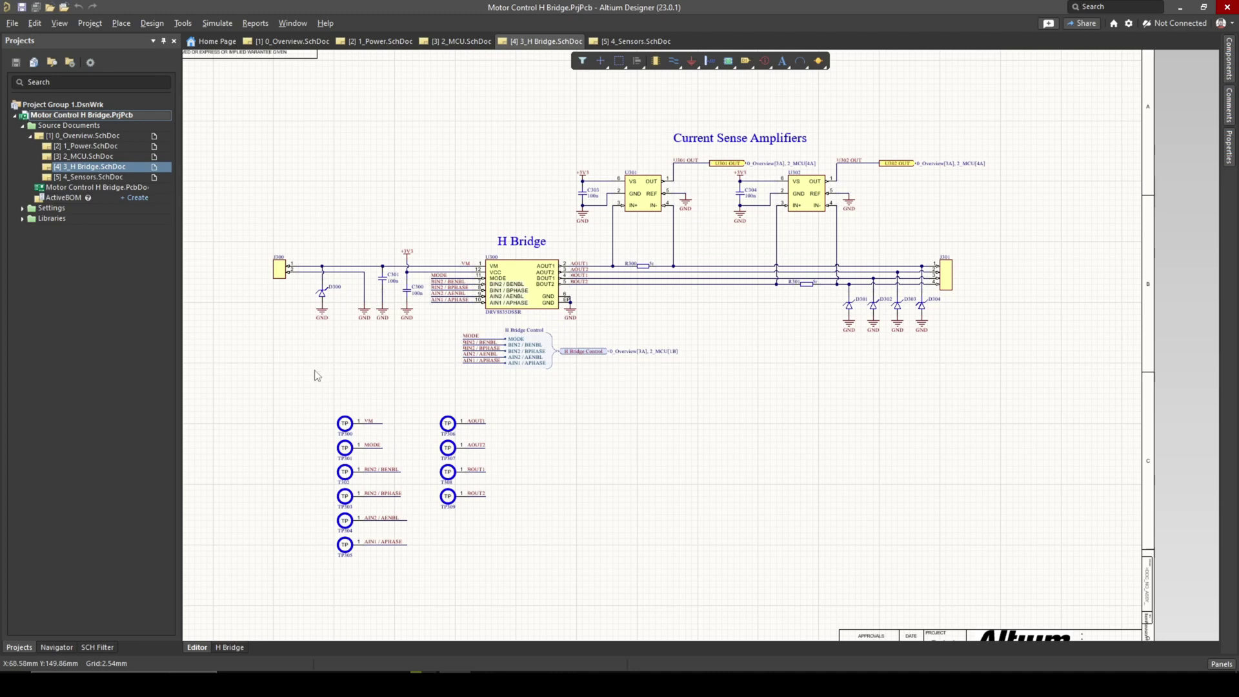
Look over the H Bridge circuit, then switch to the 4_Sensors sheet with Ctrl+Tab
scroll(291, 351, "up", 1)
scroll(300, 317, "up", 4, "ctrl")
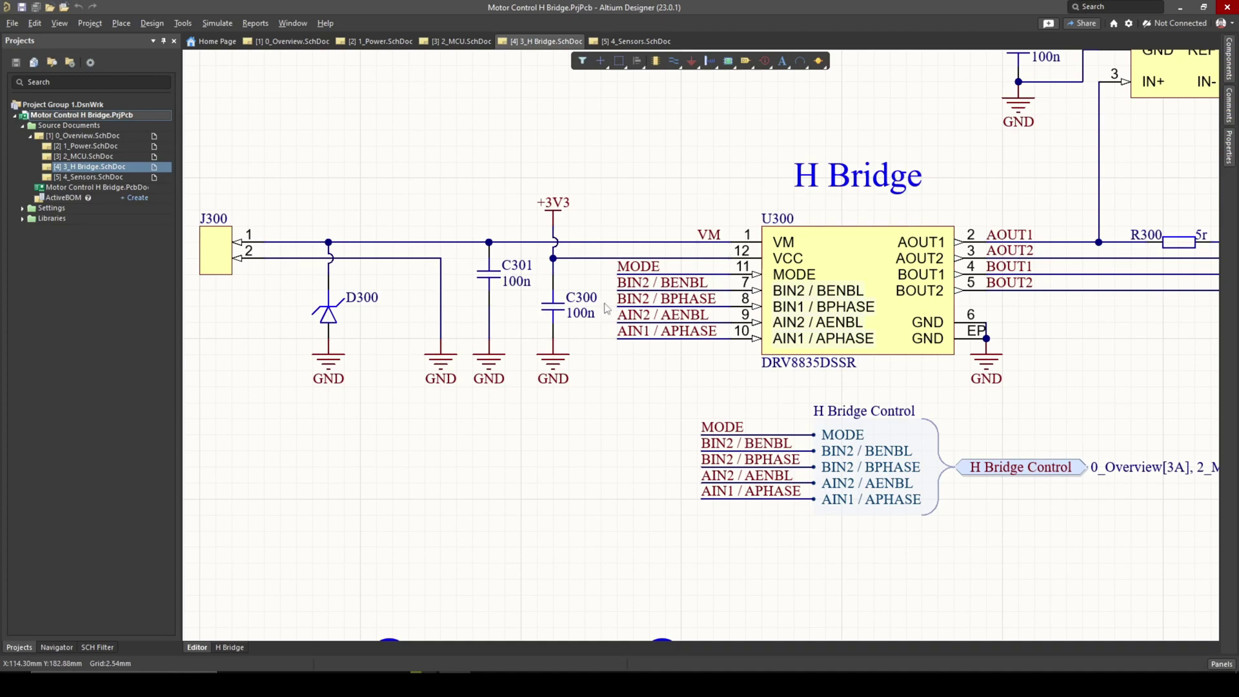
scroll(437, 316, "right", 3, "shift")
scroll(745, 261, "down", 3, "ctrl")
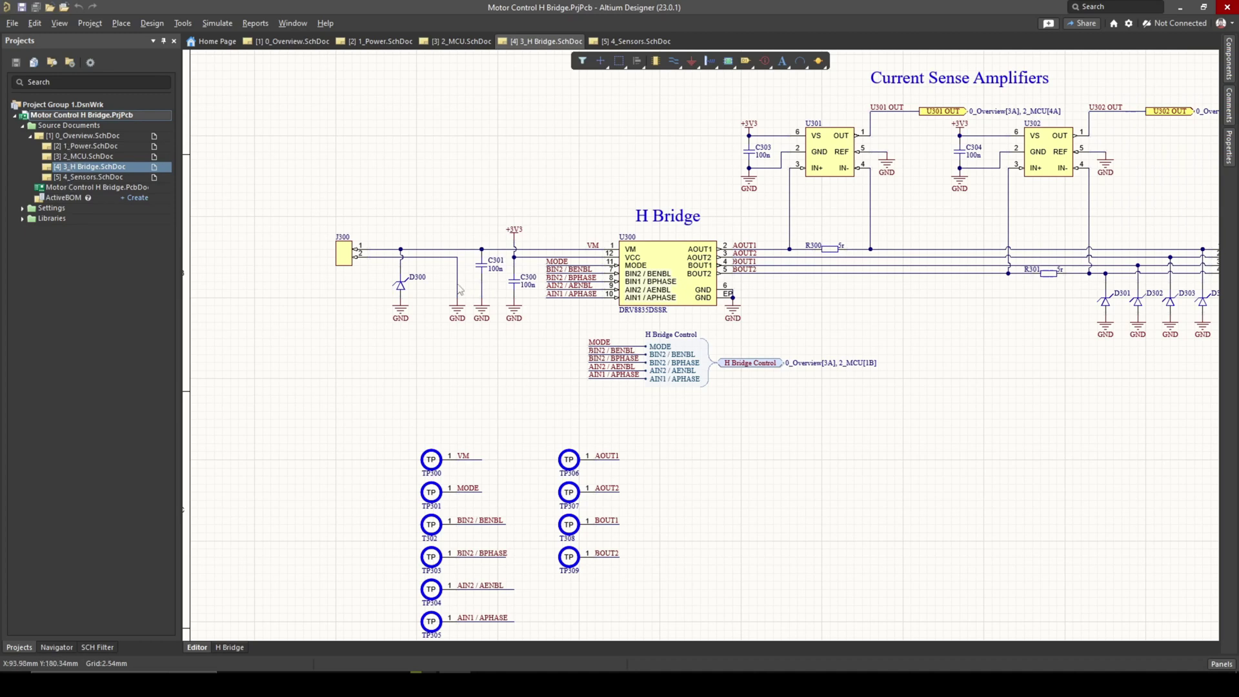
right_click_drag(433, 285, 390, 265)
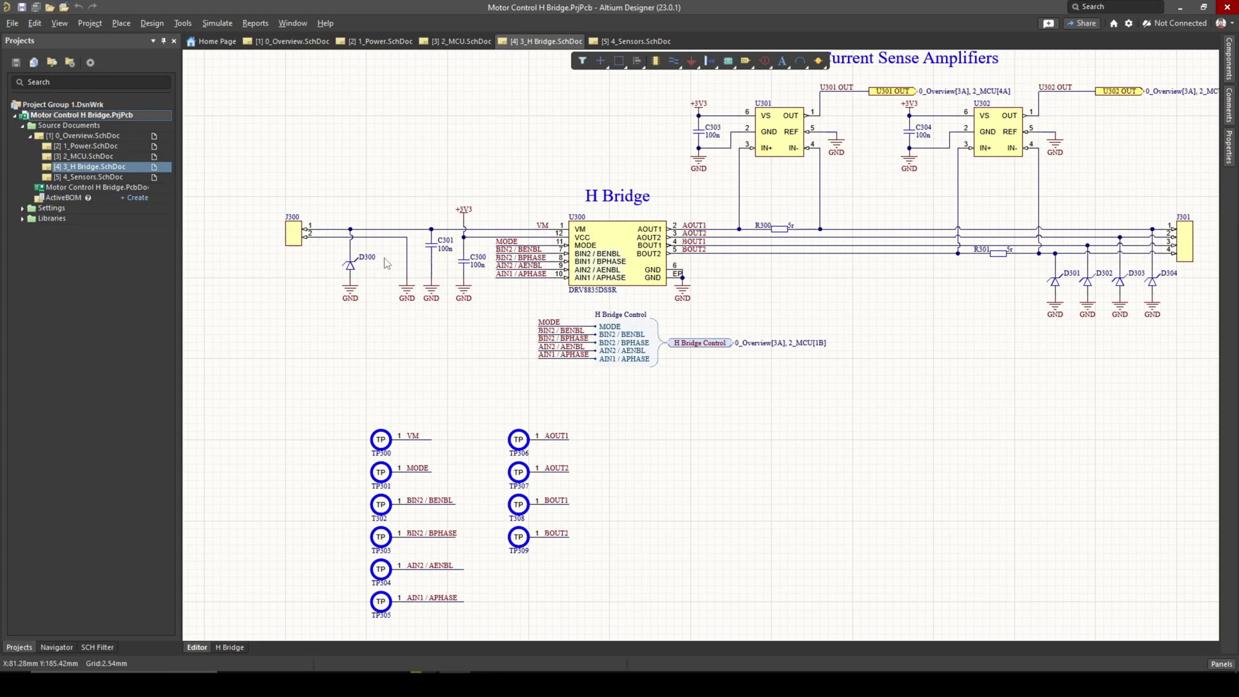
scroll(385, 262, "down", 2, "ctrl")
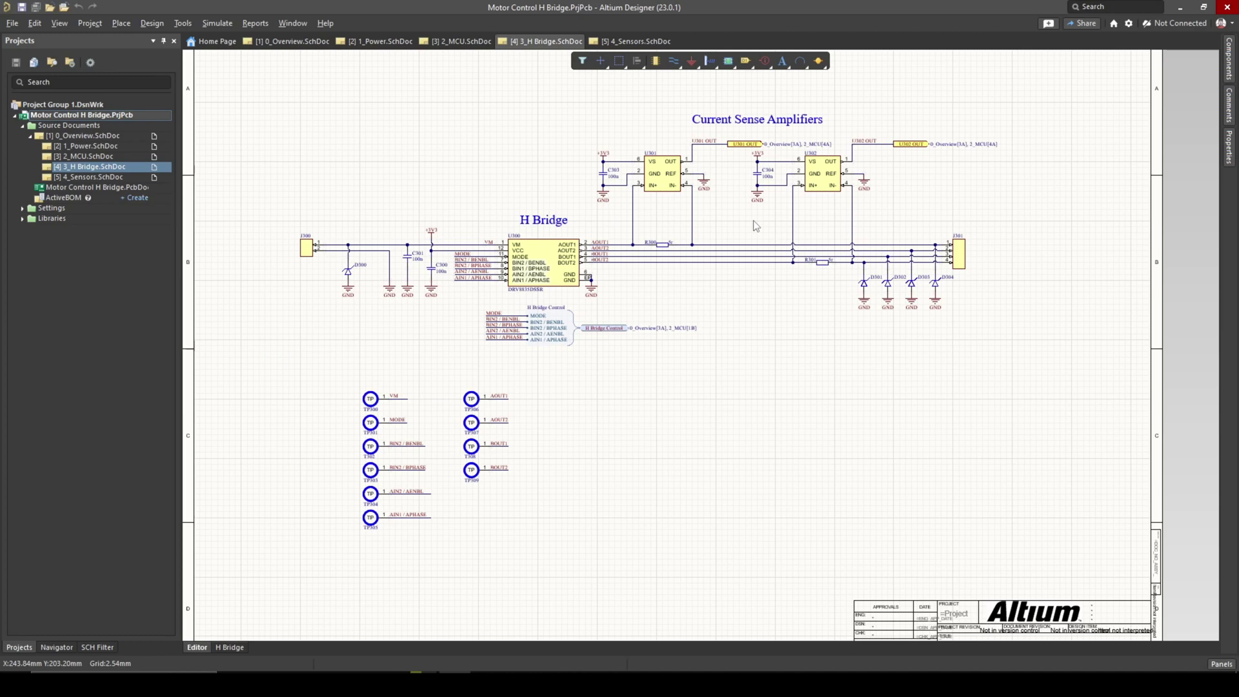
key("ctrl+Tab")
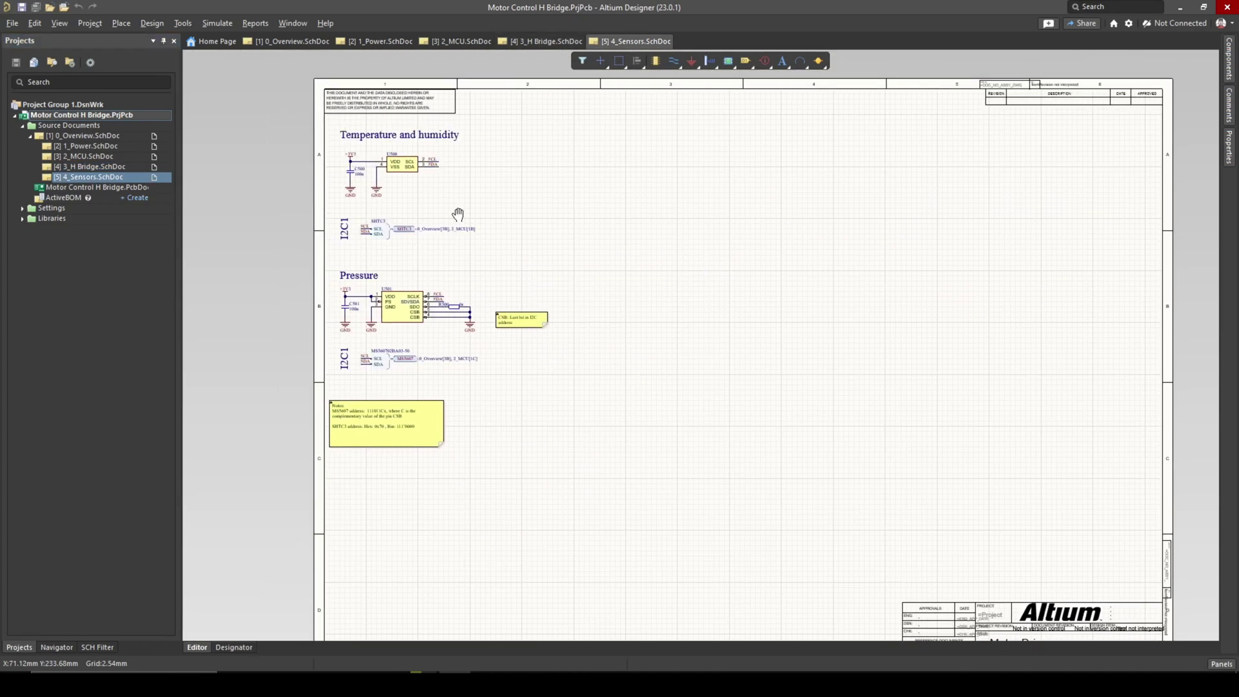
Return from the Sensors sheet to 0_Overview and zoom into the MCU and Sensors blocks
scroll(461, 197, "up", 1, "ctrl")
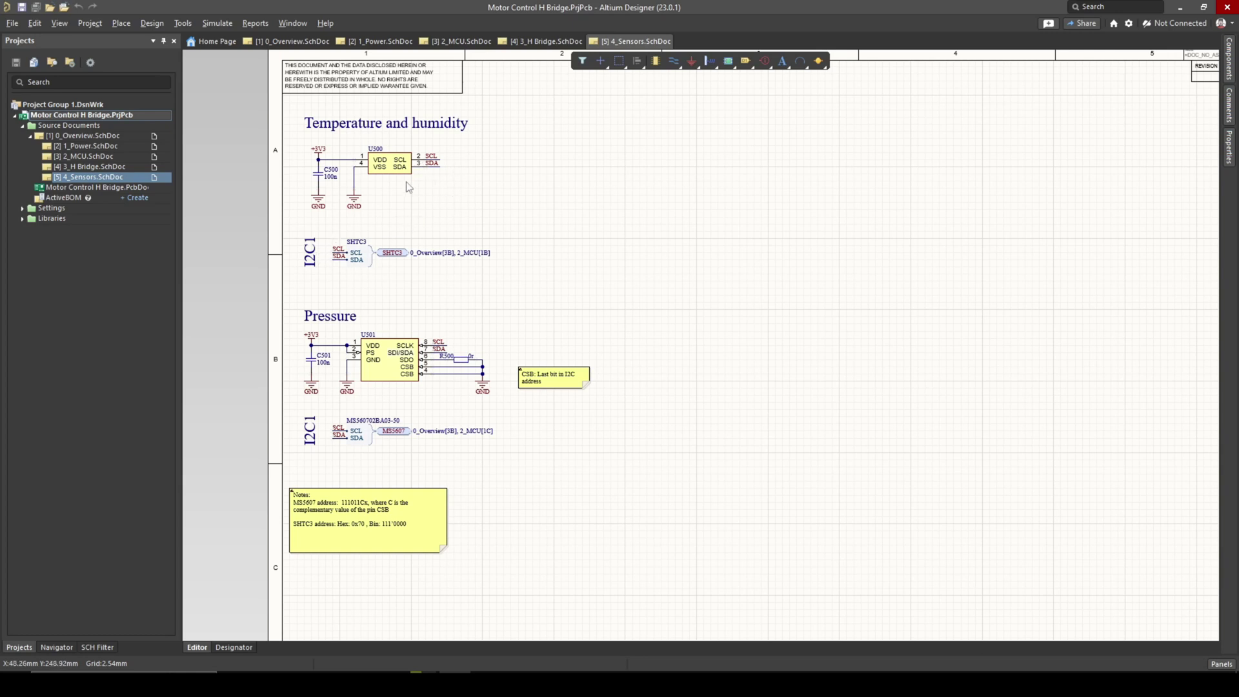
right_click_drag(408, 184, 422, 187)
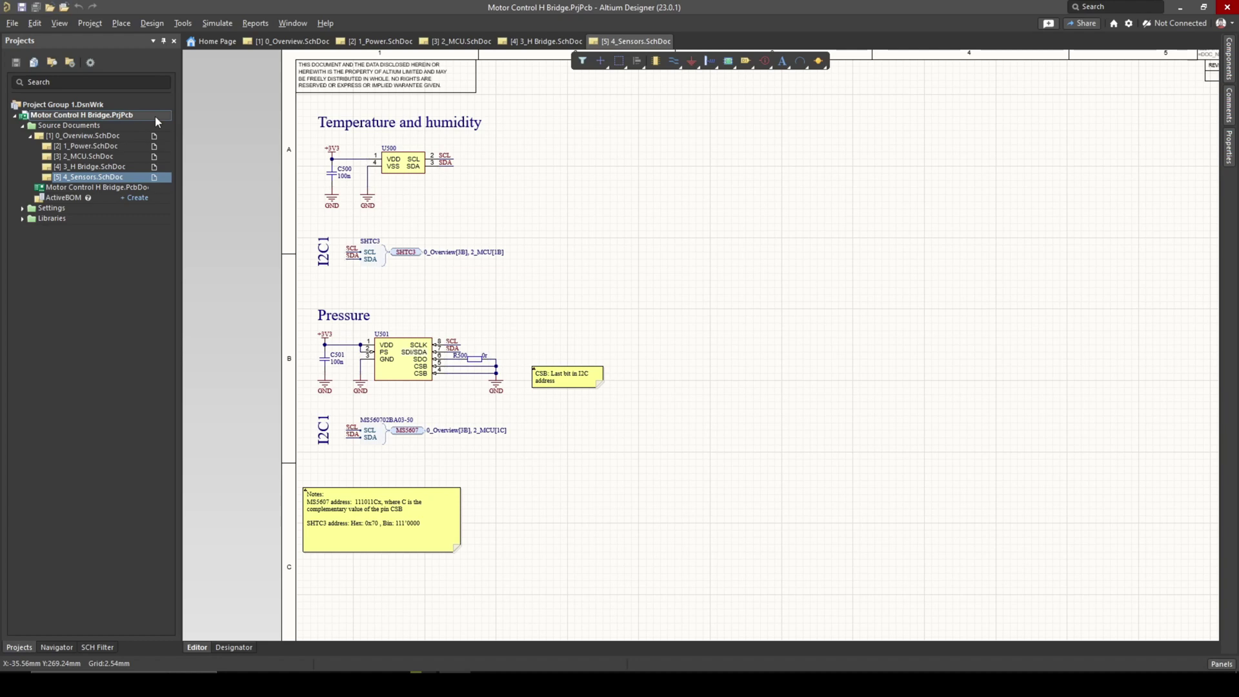
left_click(124, 137)
scroll(569, 265, "up", 4, "ctrl")
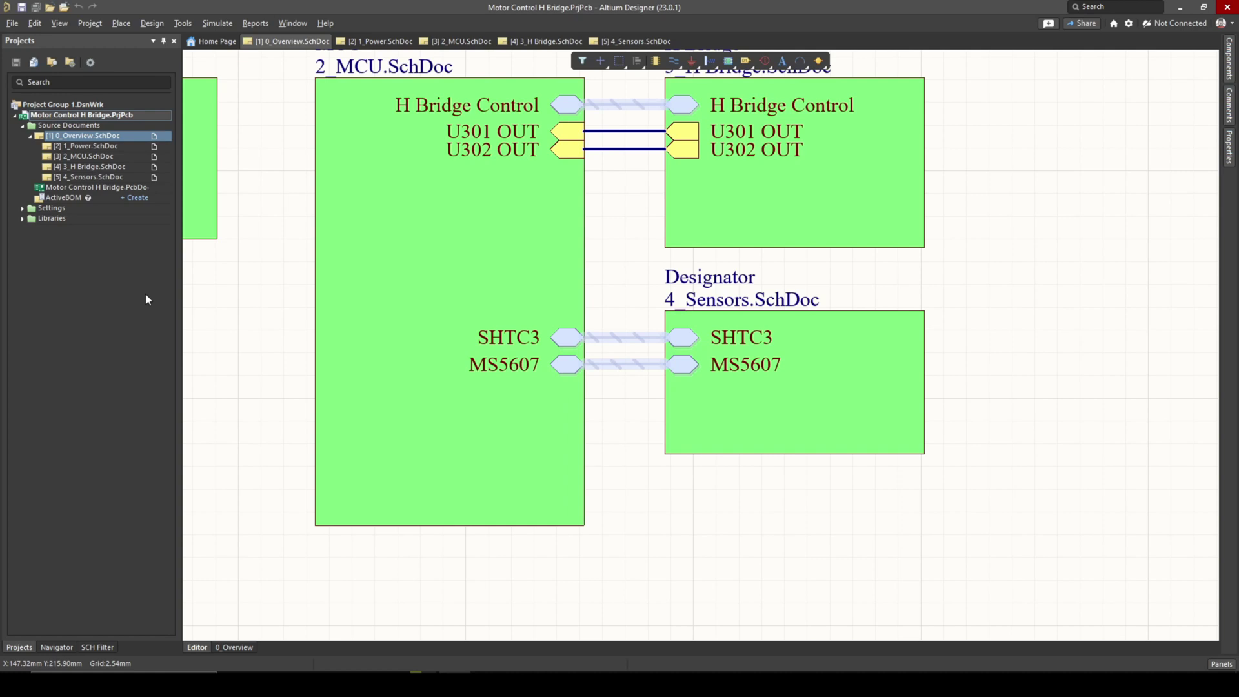
Open 1_Power.SchDoc to view the USB C input and U100 regulator
double_click(112, 178)
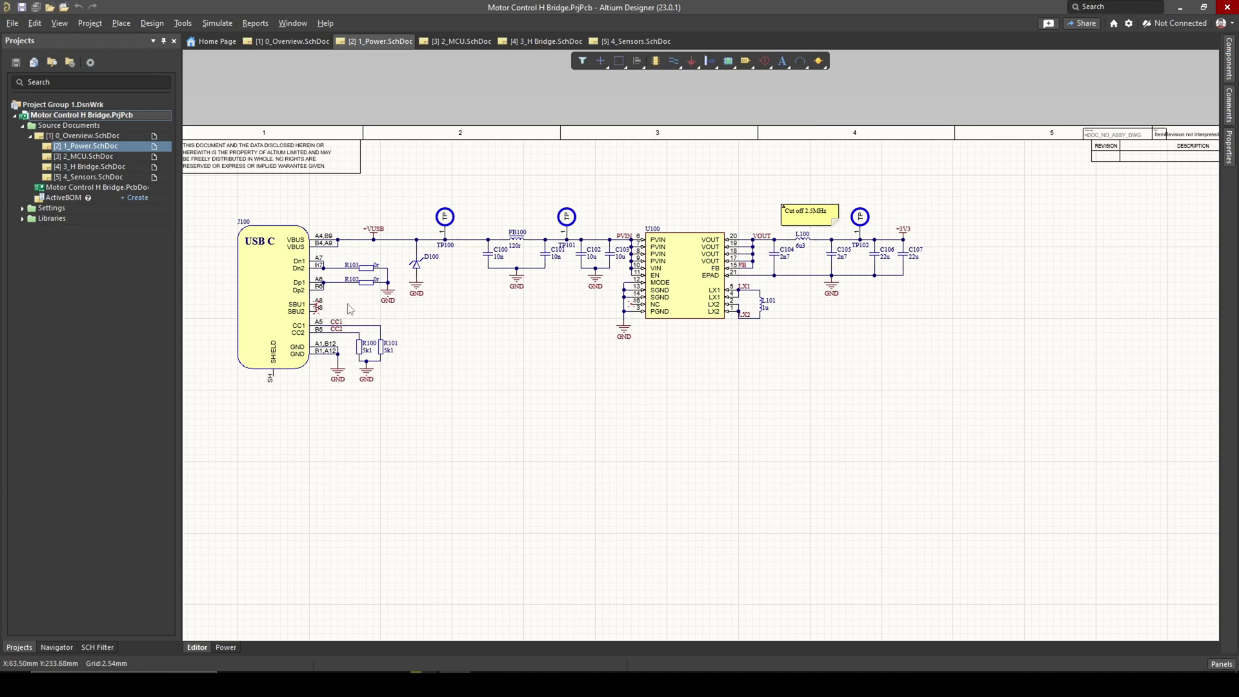
scroll(434, 297, "down", 1)
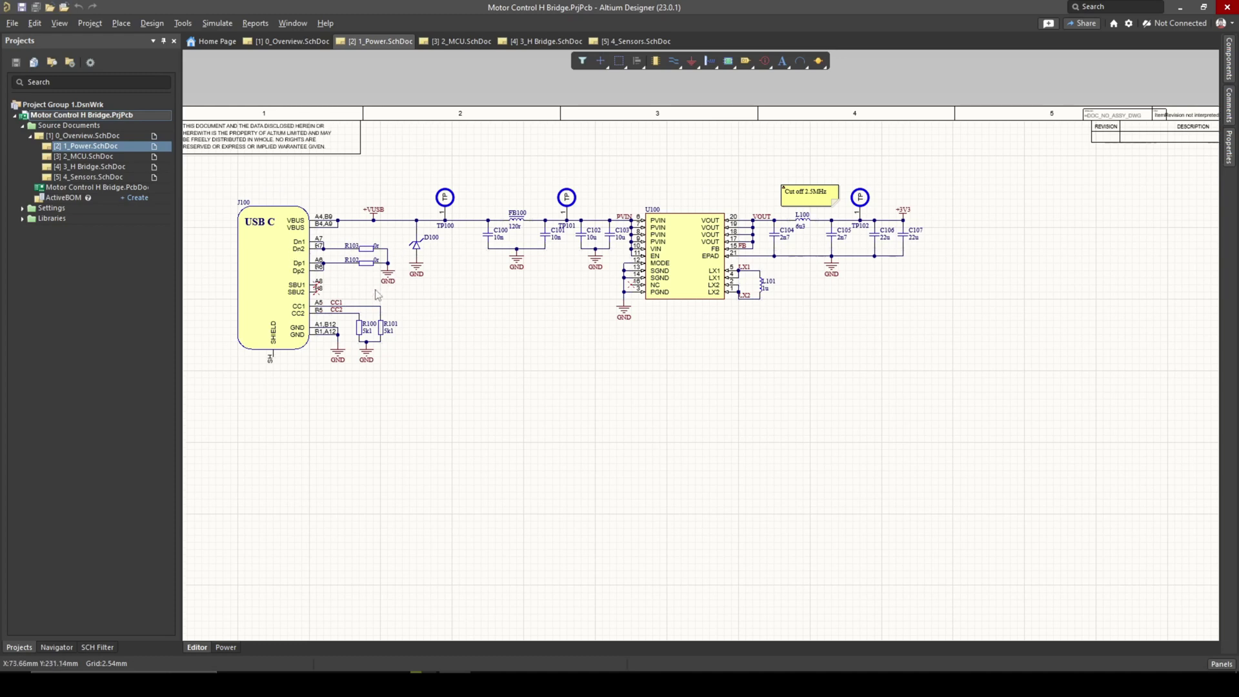
scroll(348, 258, "up", 3, "ctrl")
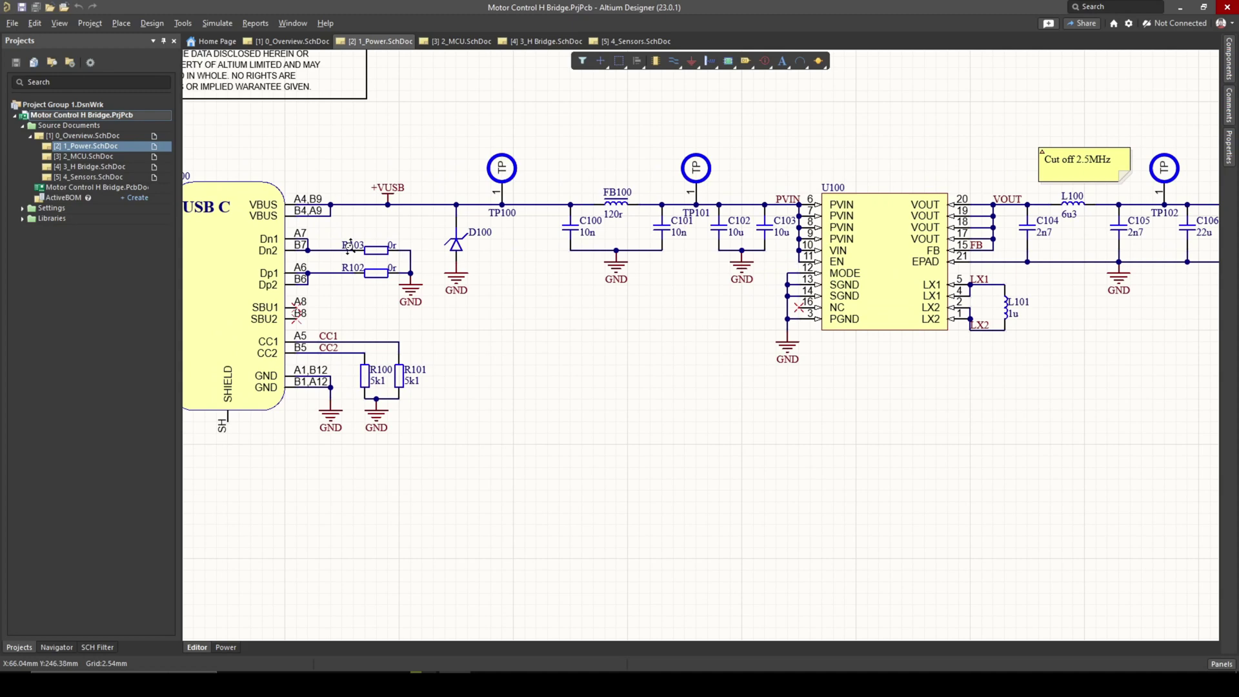
right_click_drag(349, 258, 370, 259)
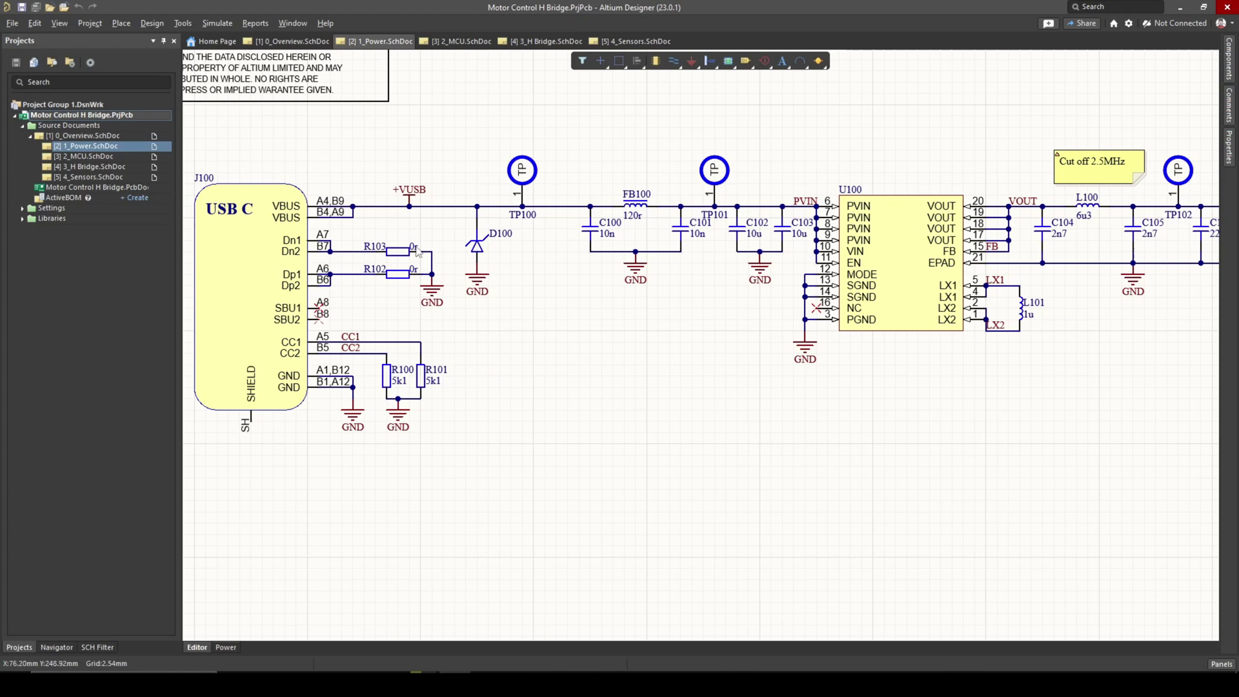
scroll(420, 253, "down", 1, "ctrl")
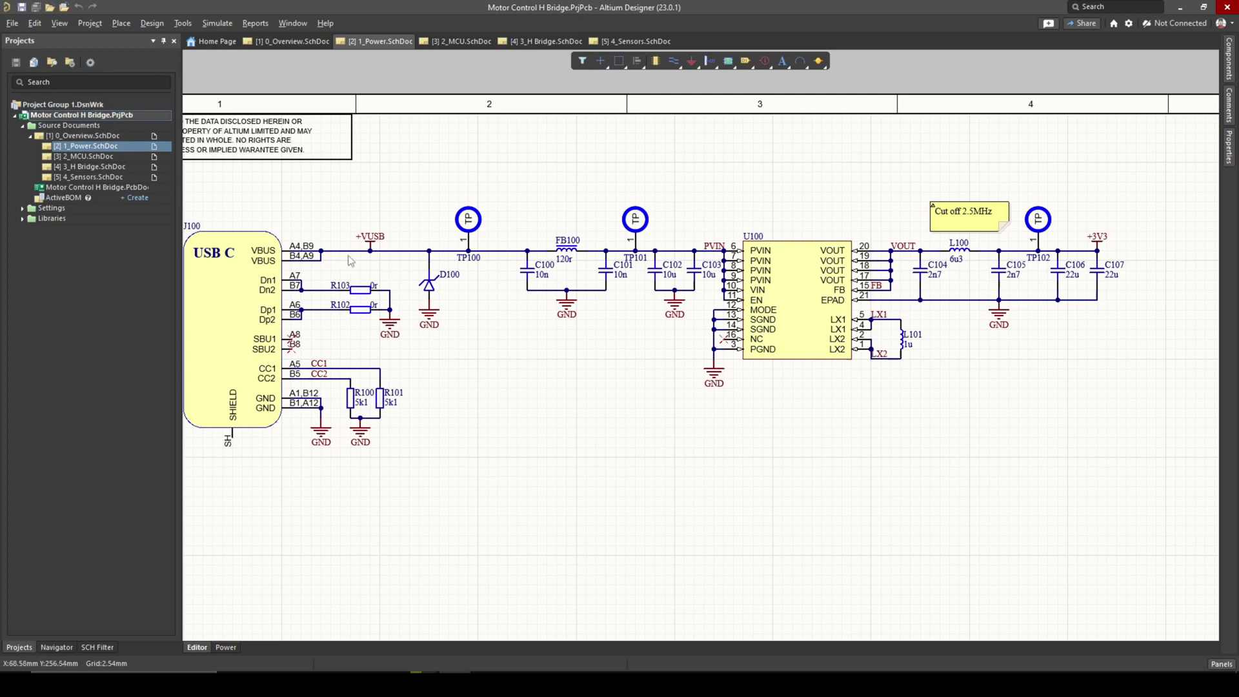
scroll(550, 243, "down", 2, "ctrl")
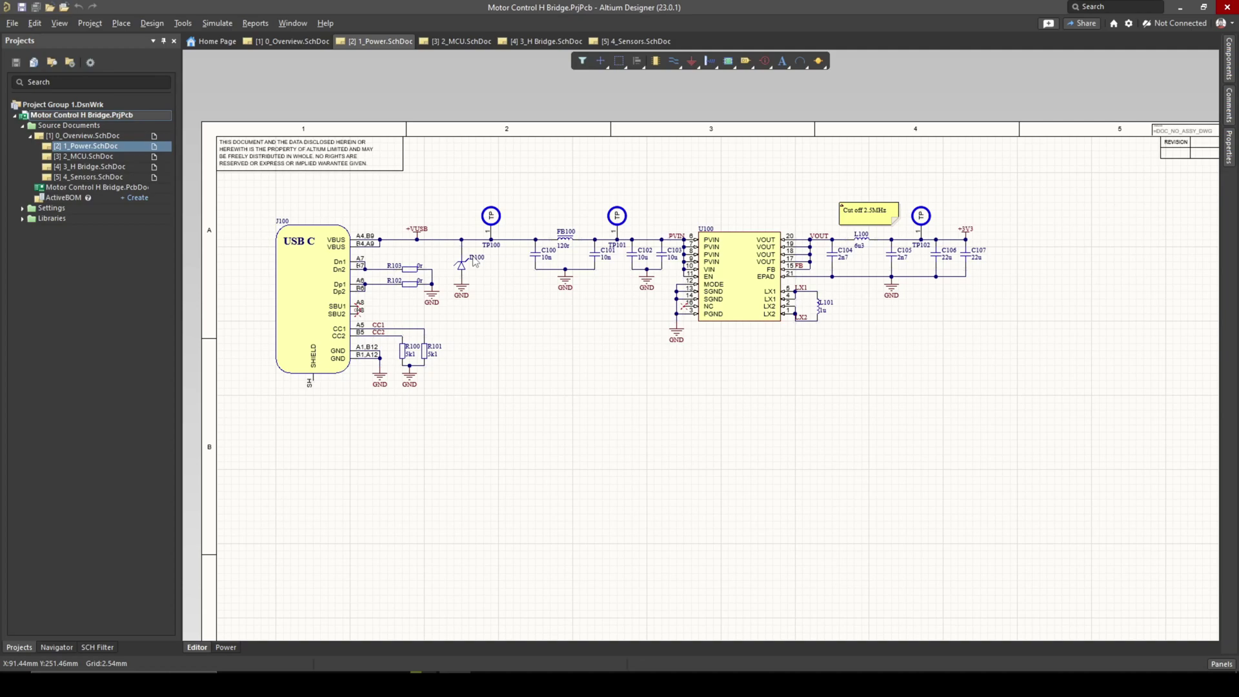
scroll(476, 261, "up", 2, "ctrl")
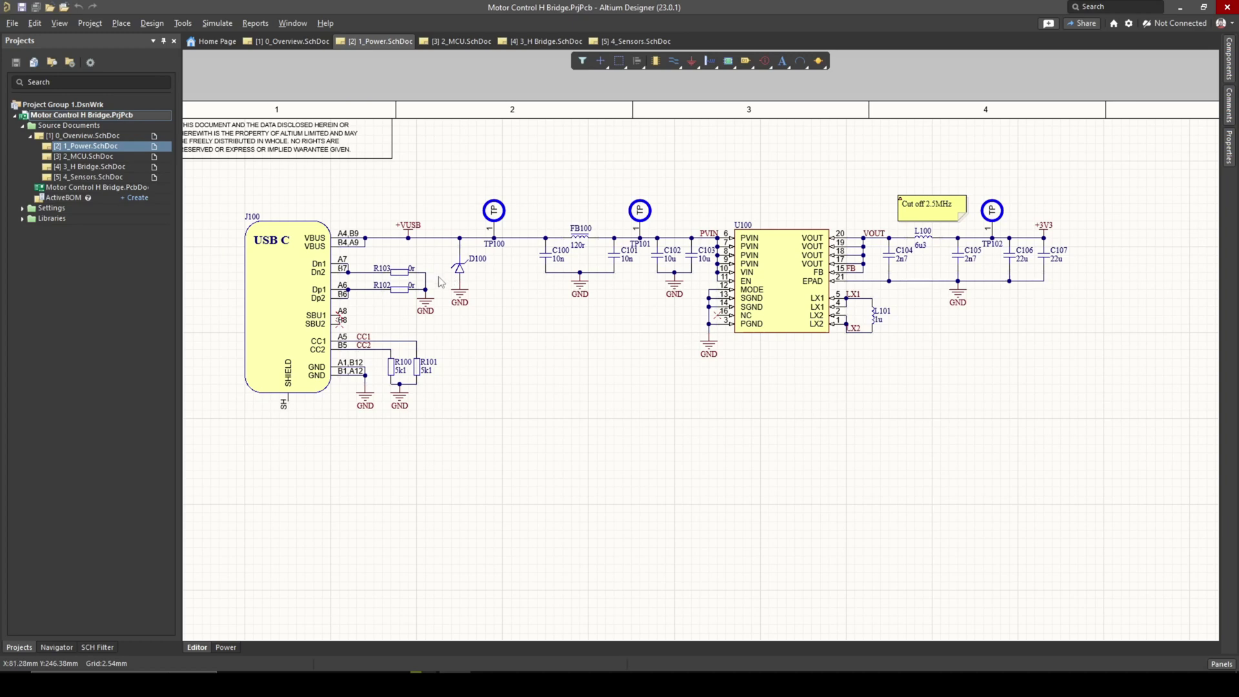
right_click_drag(441, 282, 390, 227)
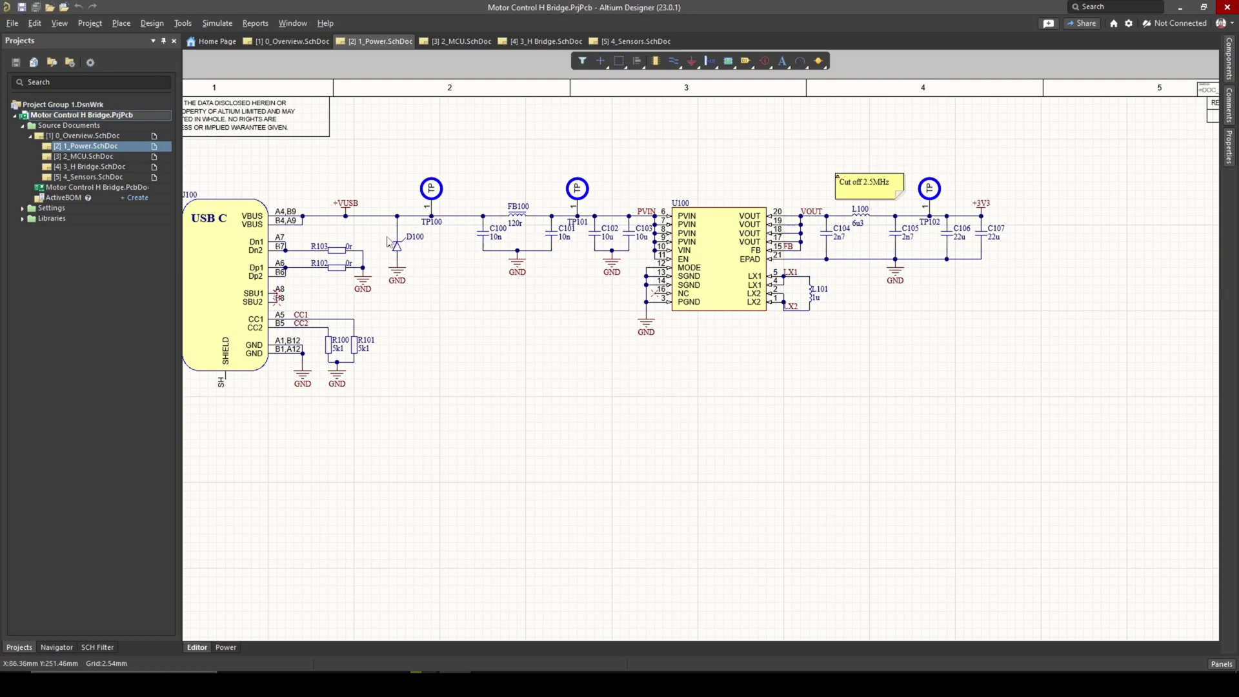
scroll(389, 240, "up", 3, "ctrl")
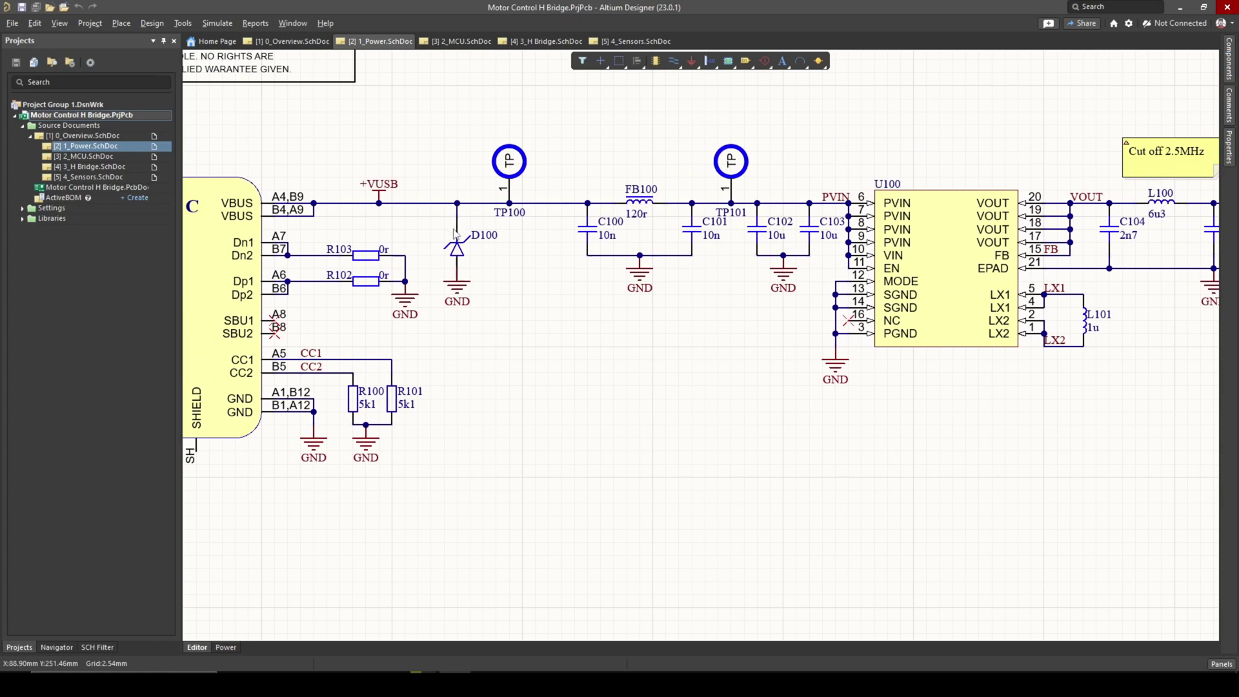
scroll(454, 233, "down", 2, "ctrl")
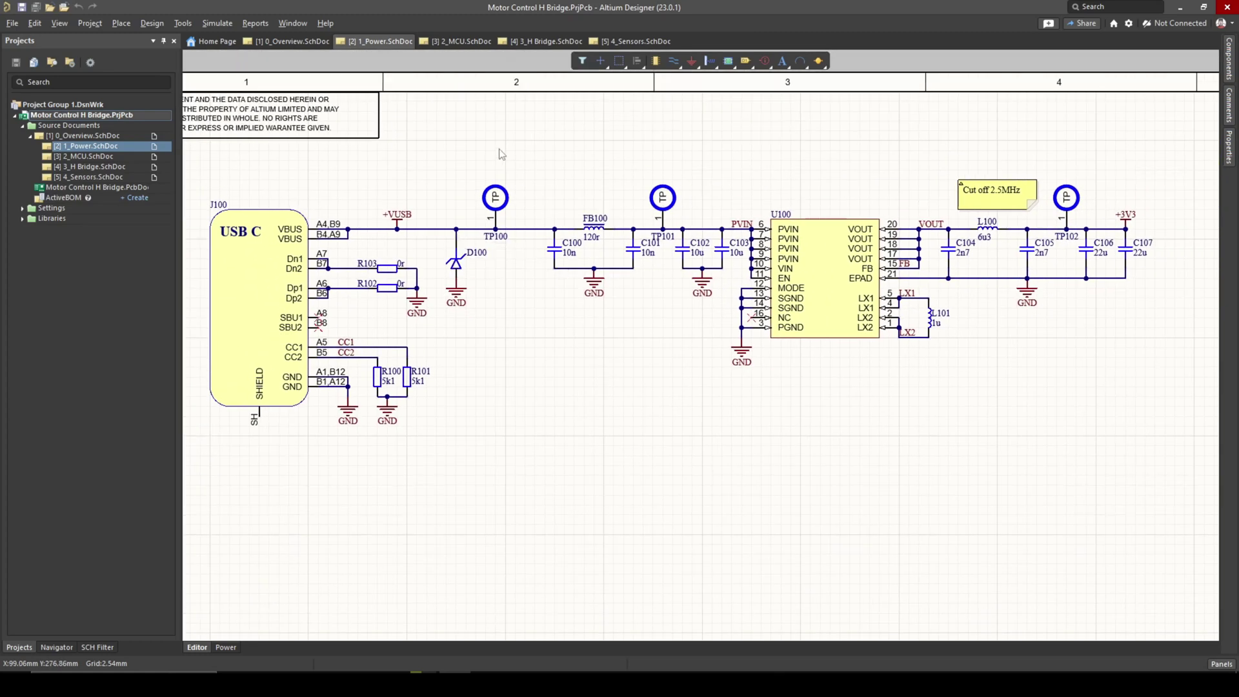
scroll(502, 153, "right", 1, "shift")
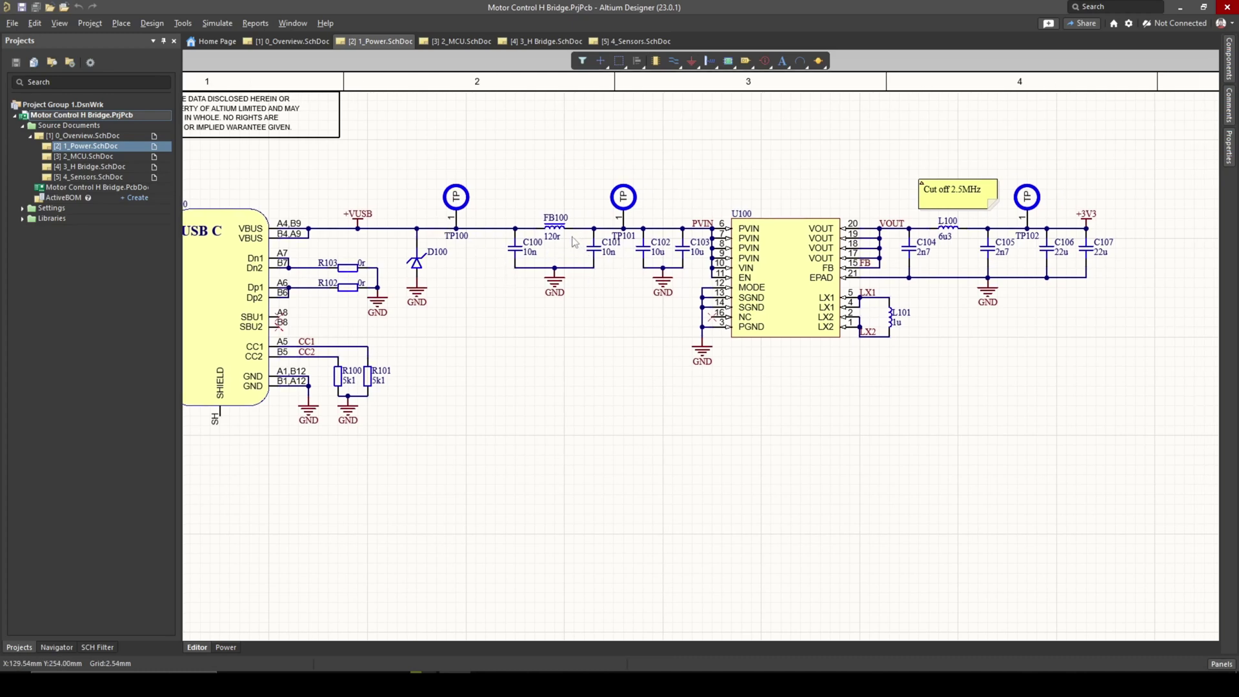
right_click_drag(572, 242, 551, 260)
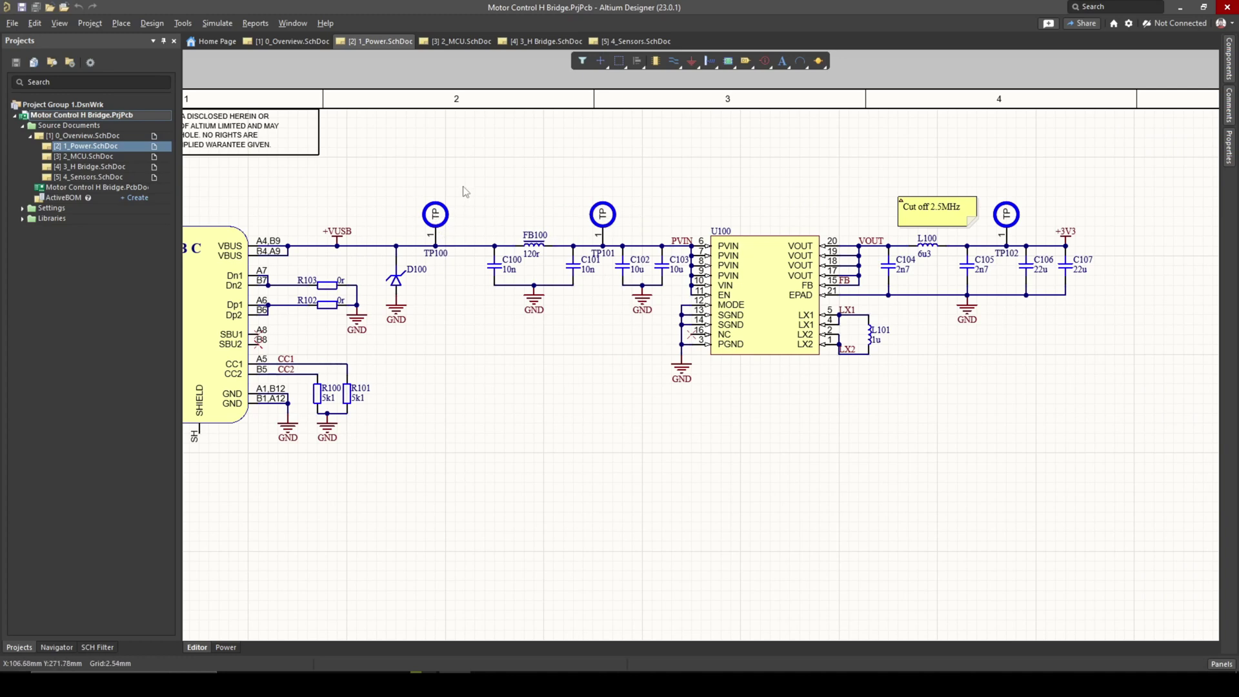
scroll(465, 196, "right", 3, "shift")
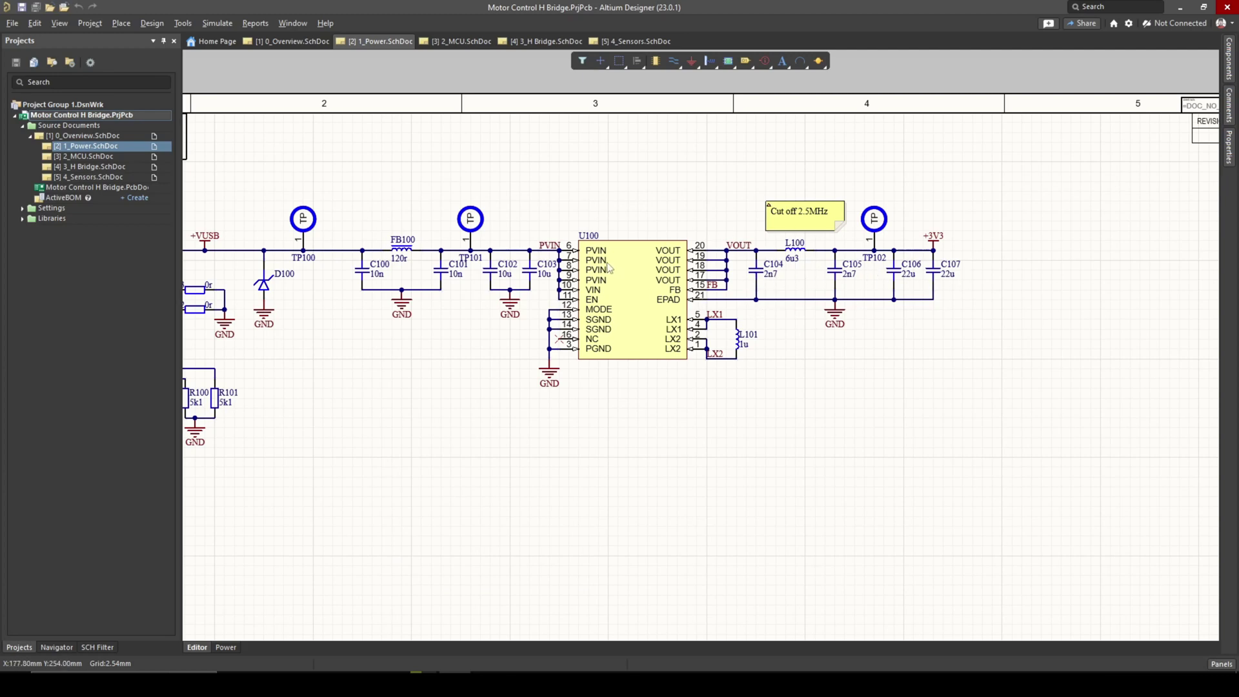
Pan the power sheet across the +3V3 output, USB connector and regulator U100
right_click_drag(732, 284, 700, 290)
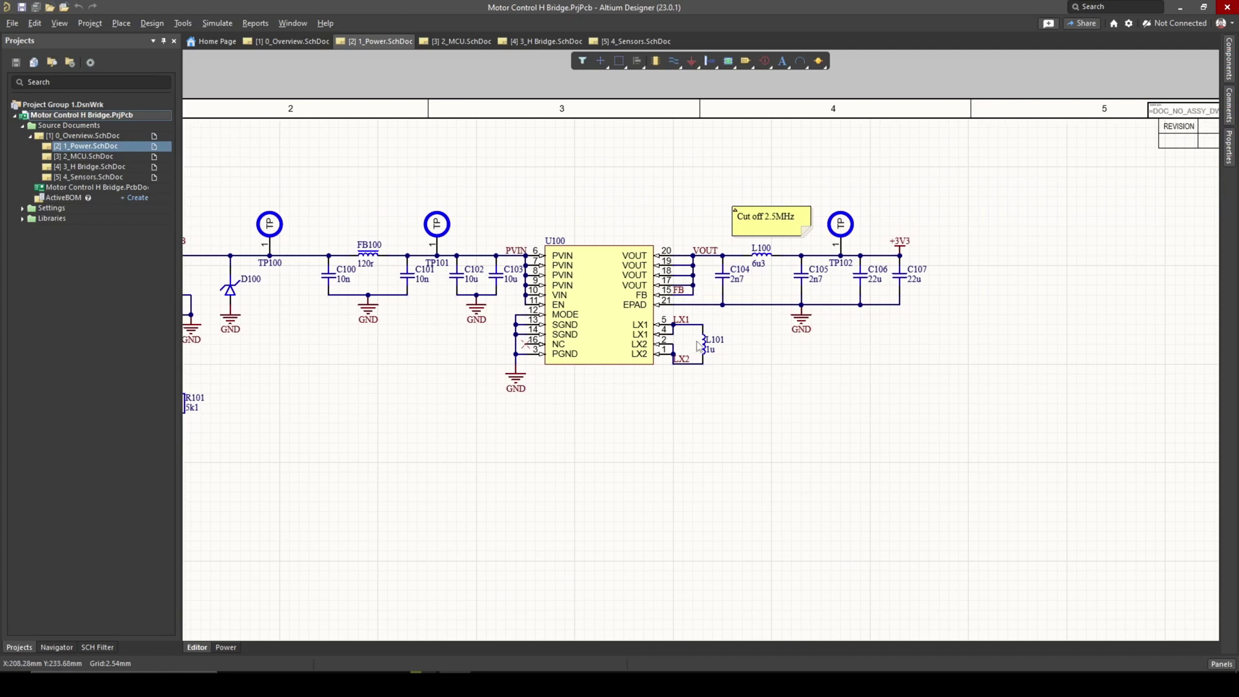
scroll(701, 408, "down", 2, "ctrl")
right_click_drag(701, 408, 728, 346)
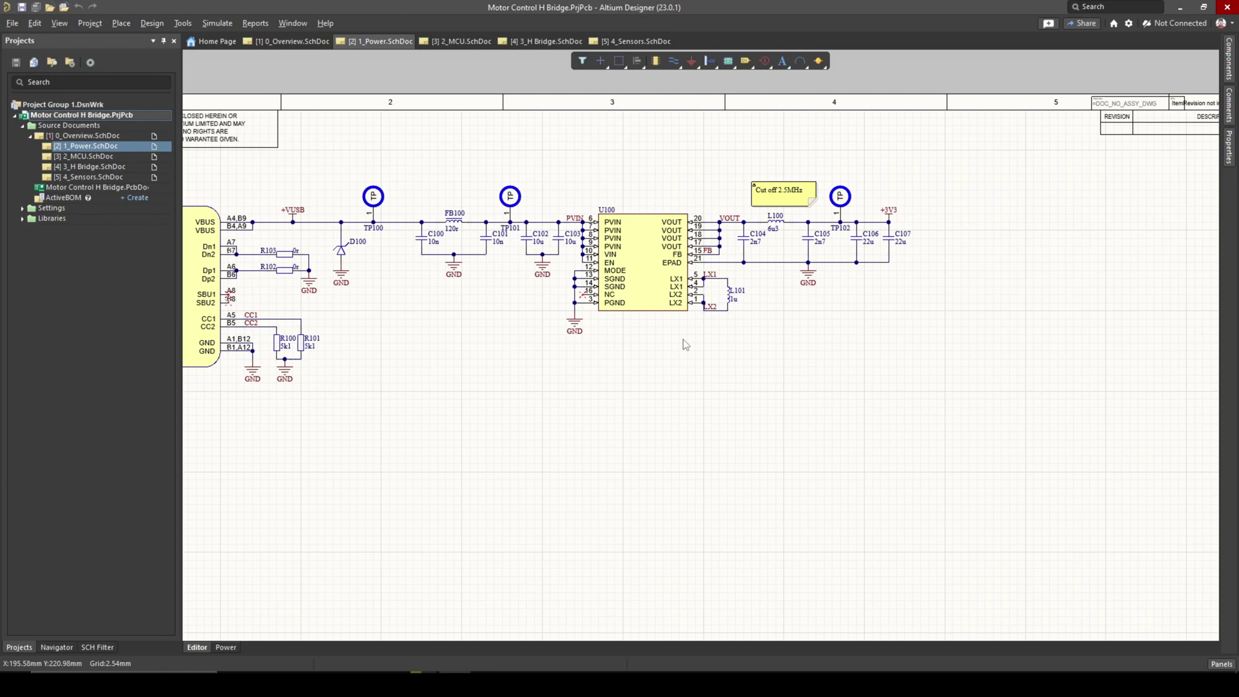
scroll(613, 304, "up", 2, "ctrl")
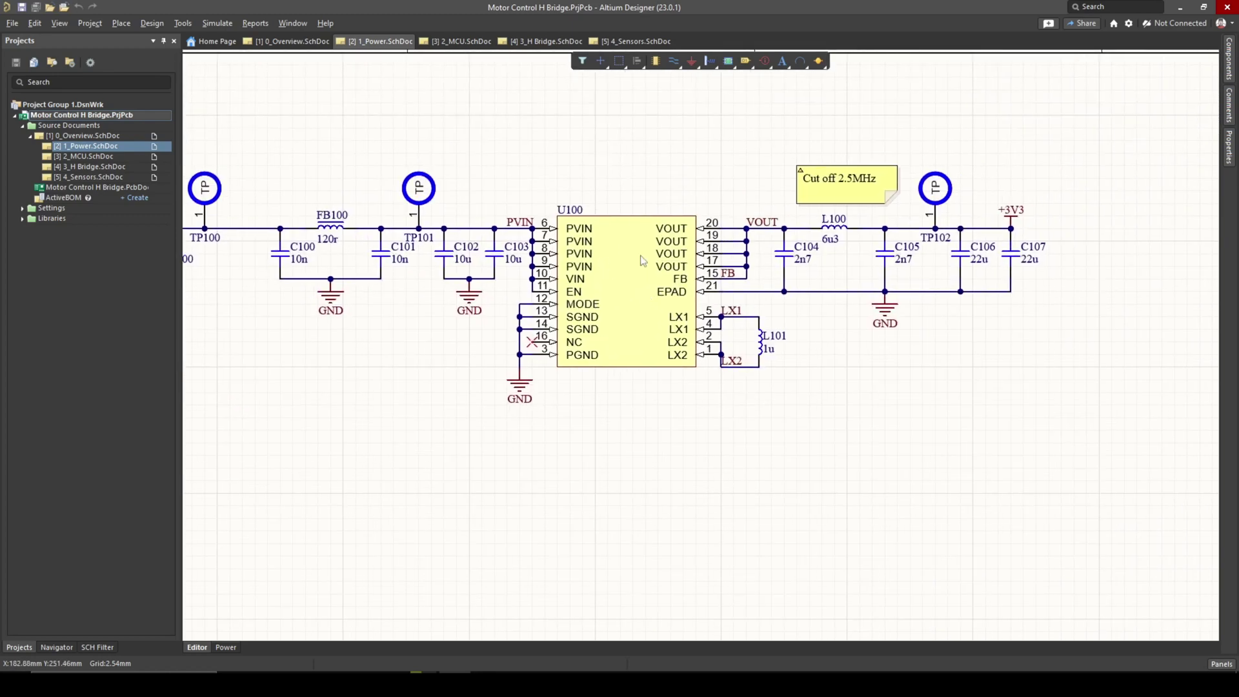
right_click_drag(685, 360, 556, 364)
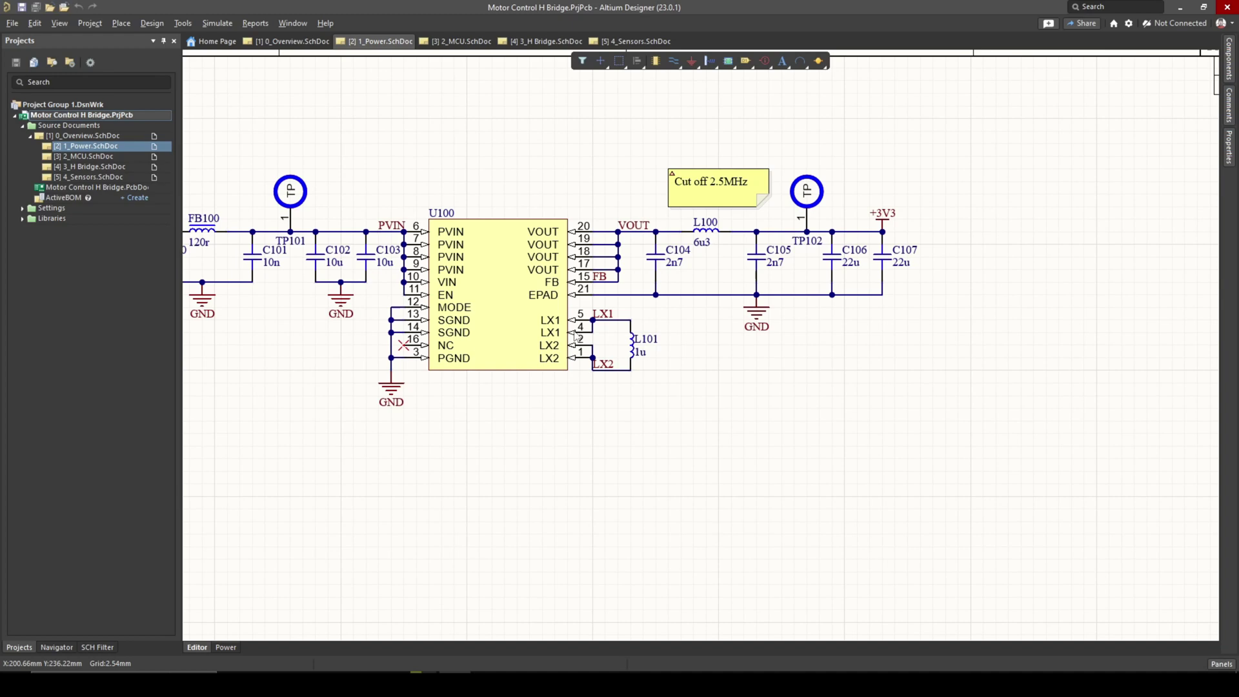
scroll(576, 335, "down", 2, "ctrl")
scroll(580, 322, "up", 1, "ctrl")
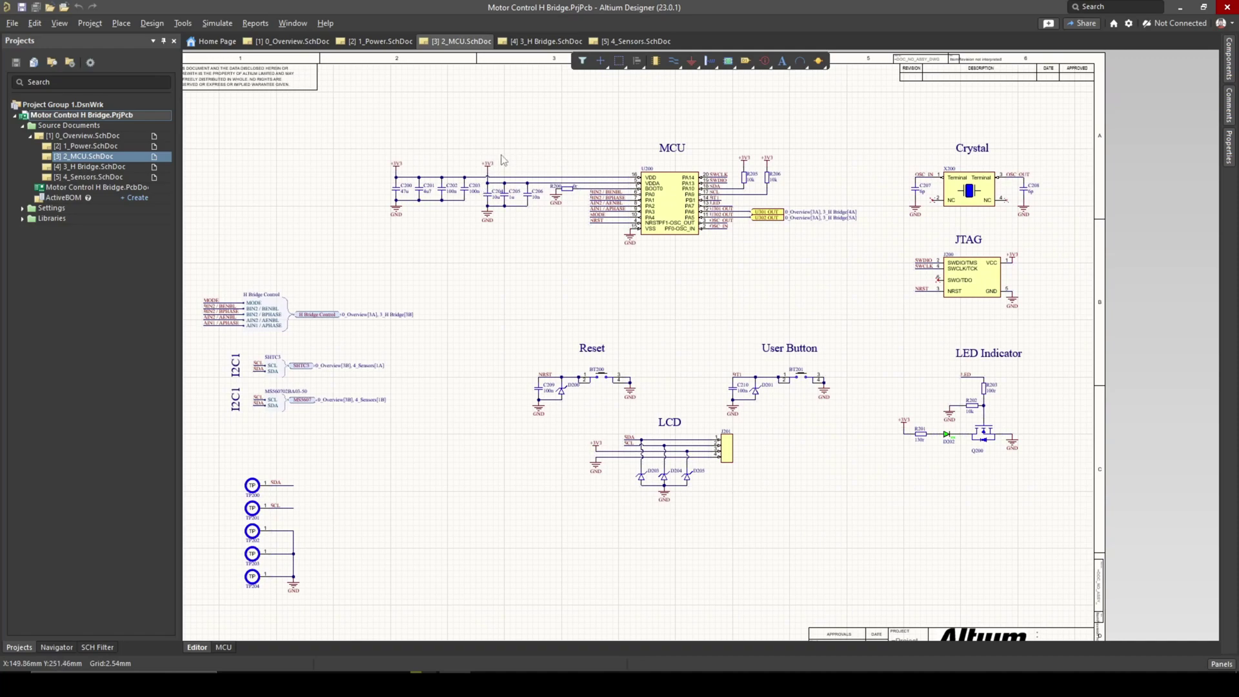
scroll(503, 159, "up", 3, "ctrl")
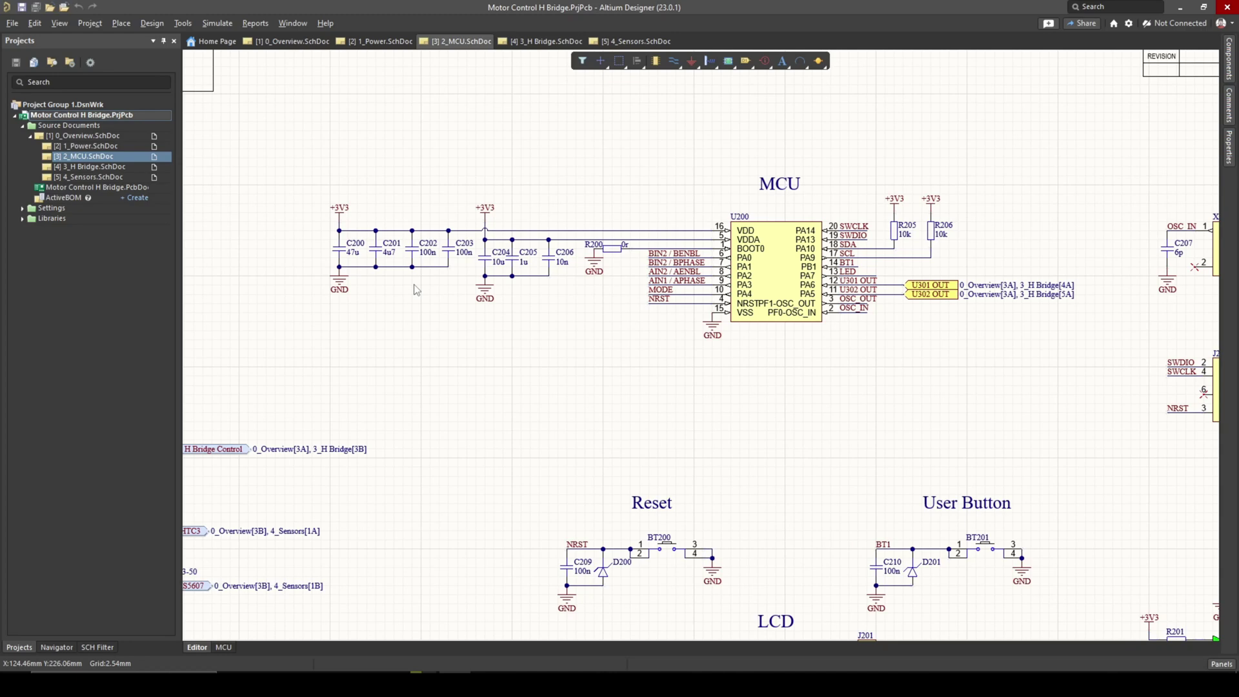
scroll(651, 293, "right", 3, "shift")
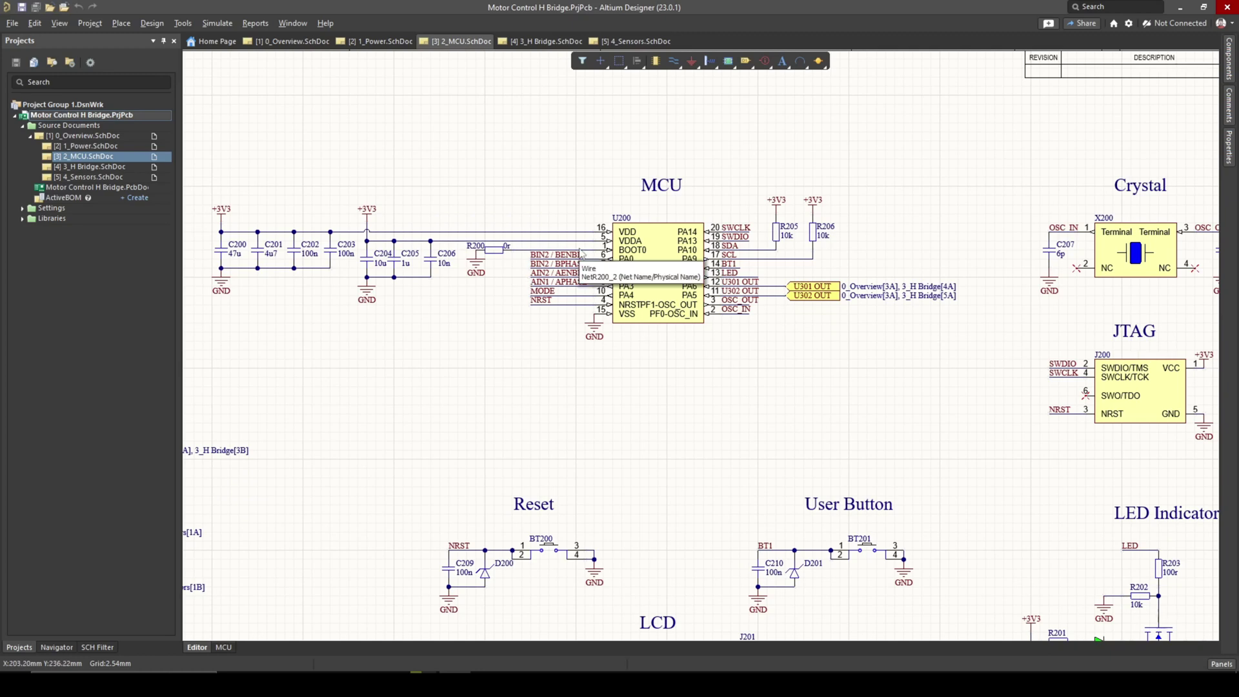
scroll(579, 253, "down", 4, "ctrl")
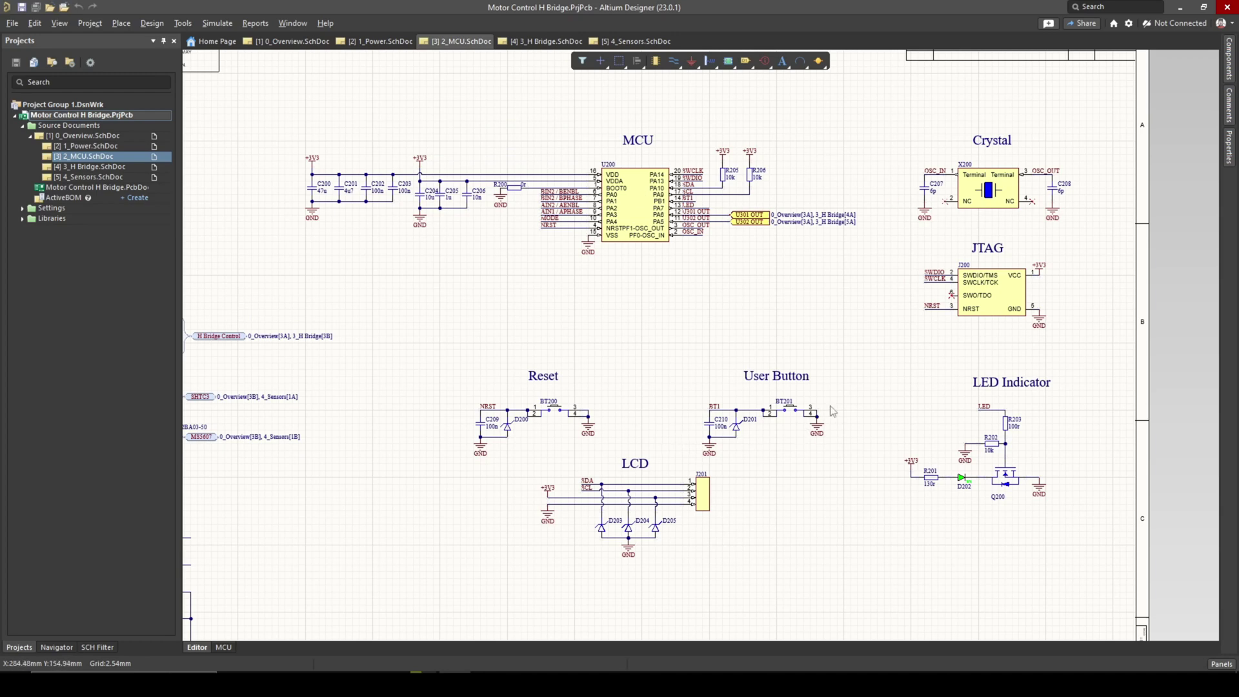
right_click_drag(981, 451, 1008, 417)
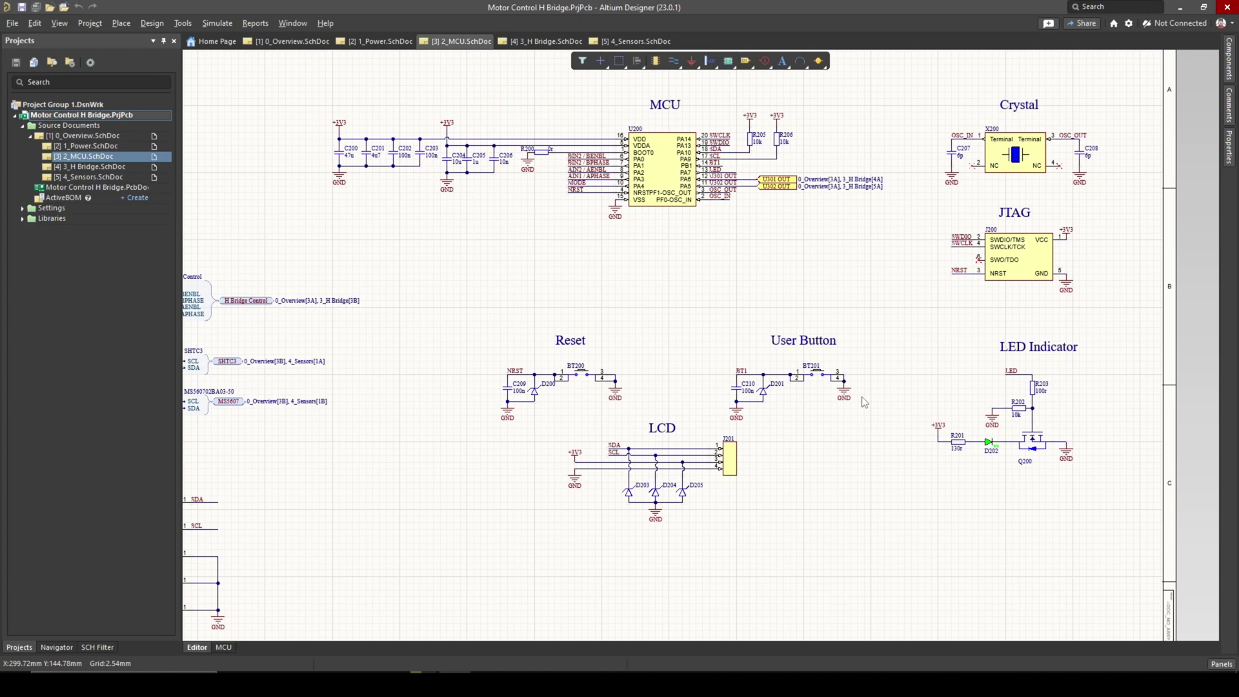
right_click_drag(819, 384, 908, 335)
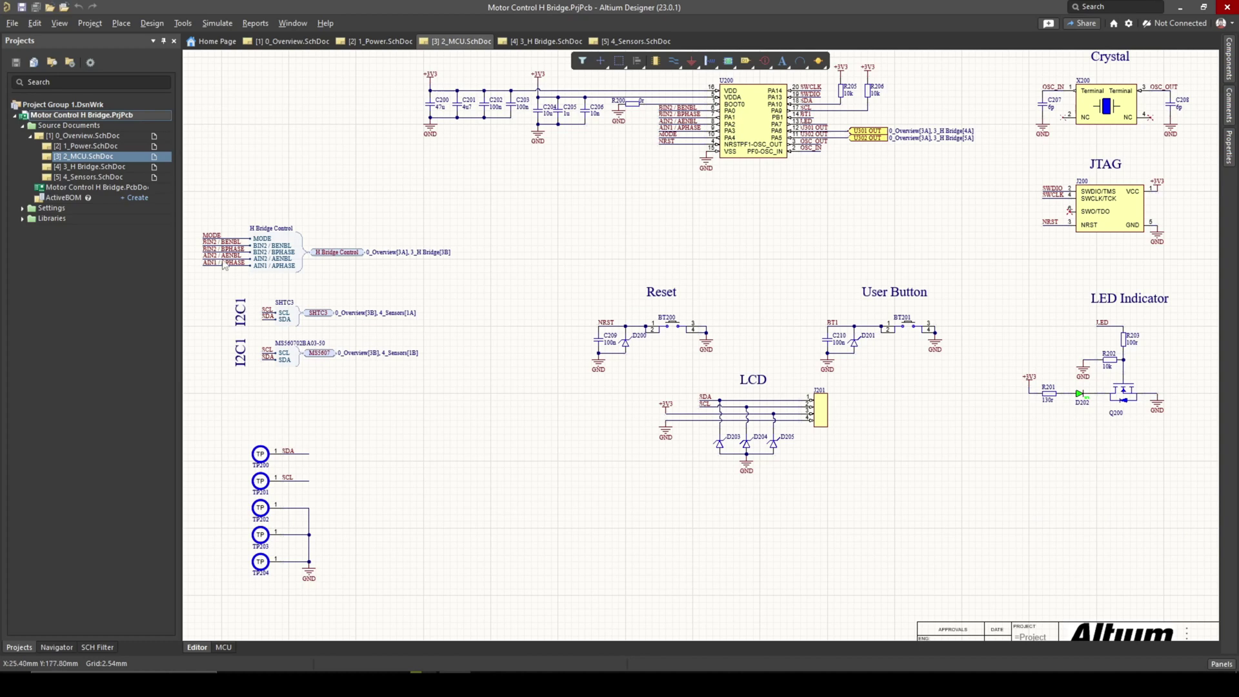
Pan around the 2_MCU sheet, then fit the whole page in view with Ctrl+PgDn
right_click_drag(235, 265, 252, 290)
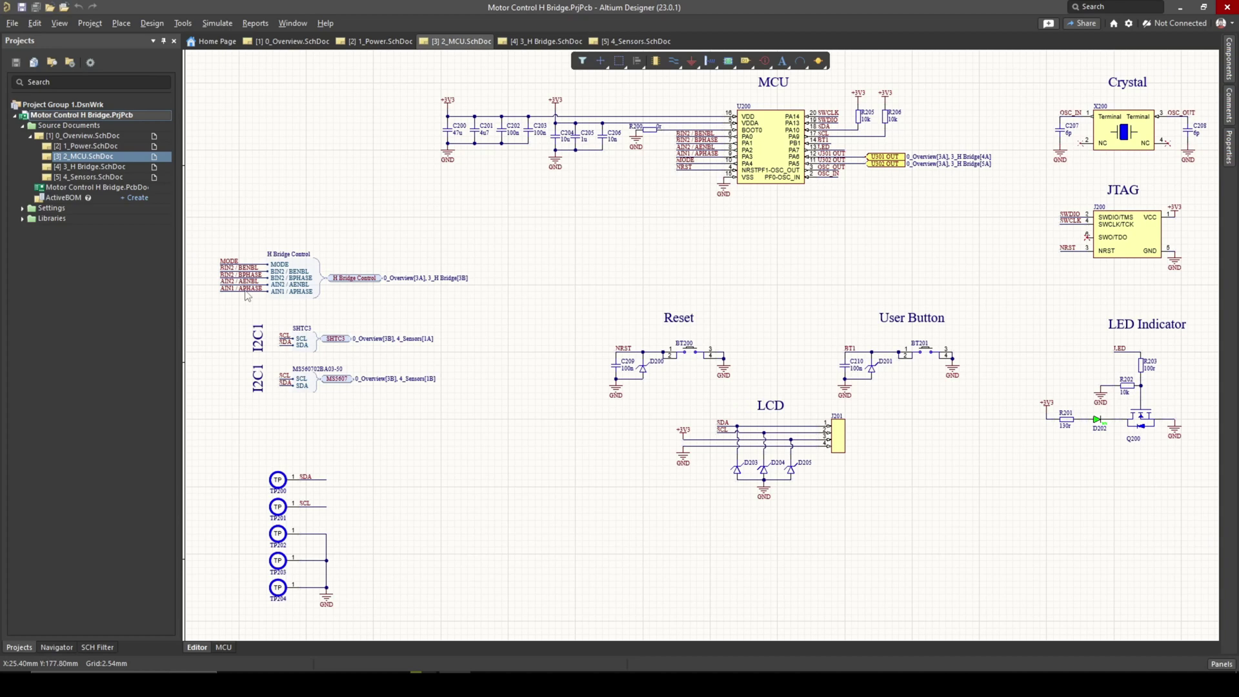
left_click(155, 166)
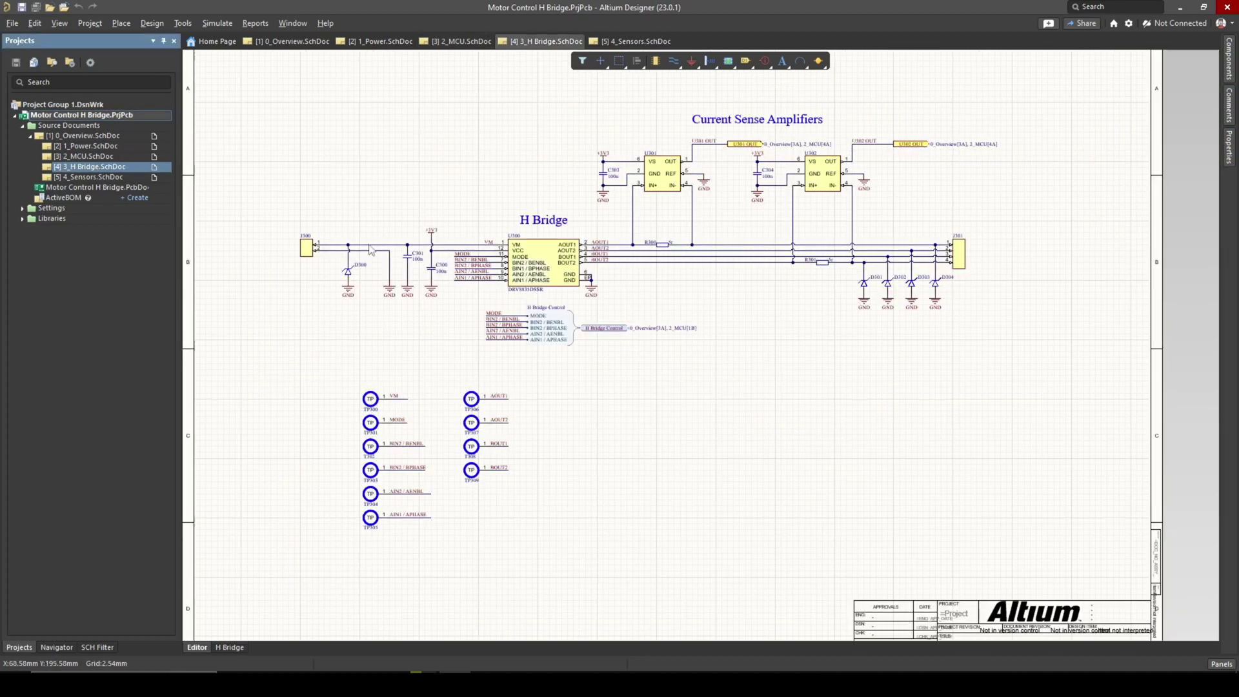
left_click(113, 157)
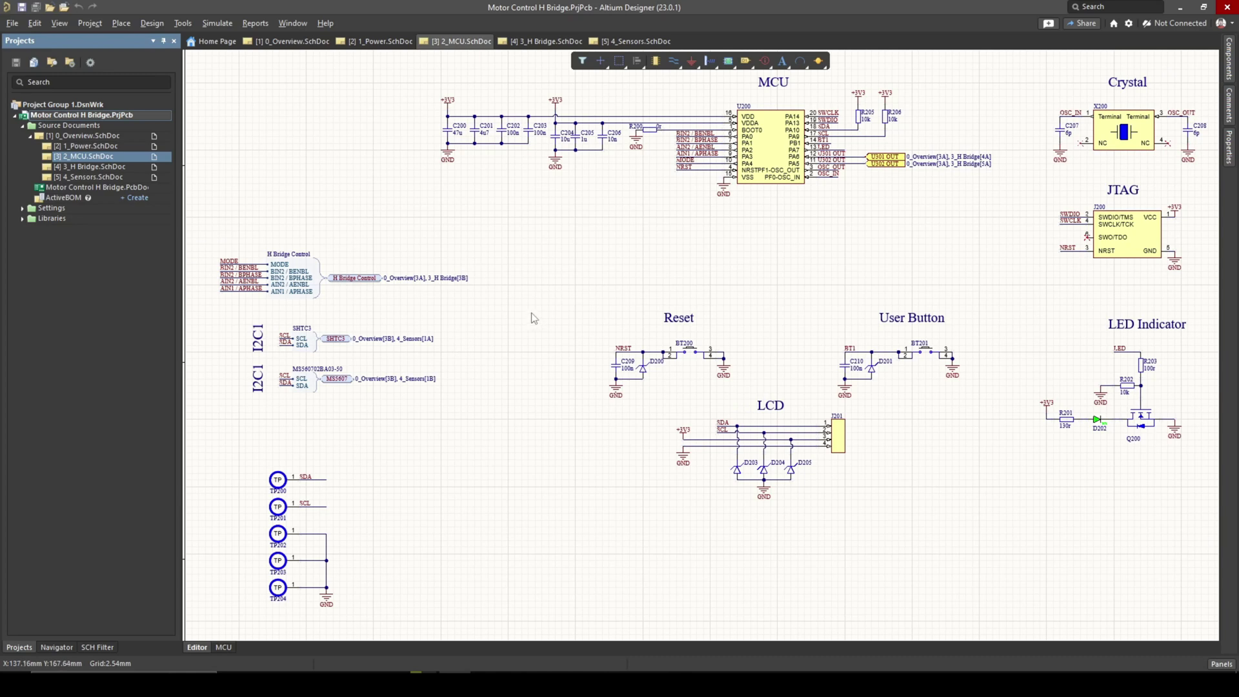
right_click_drag(533, 318, 503, 304)
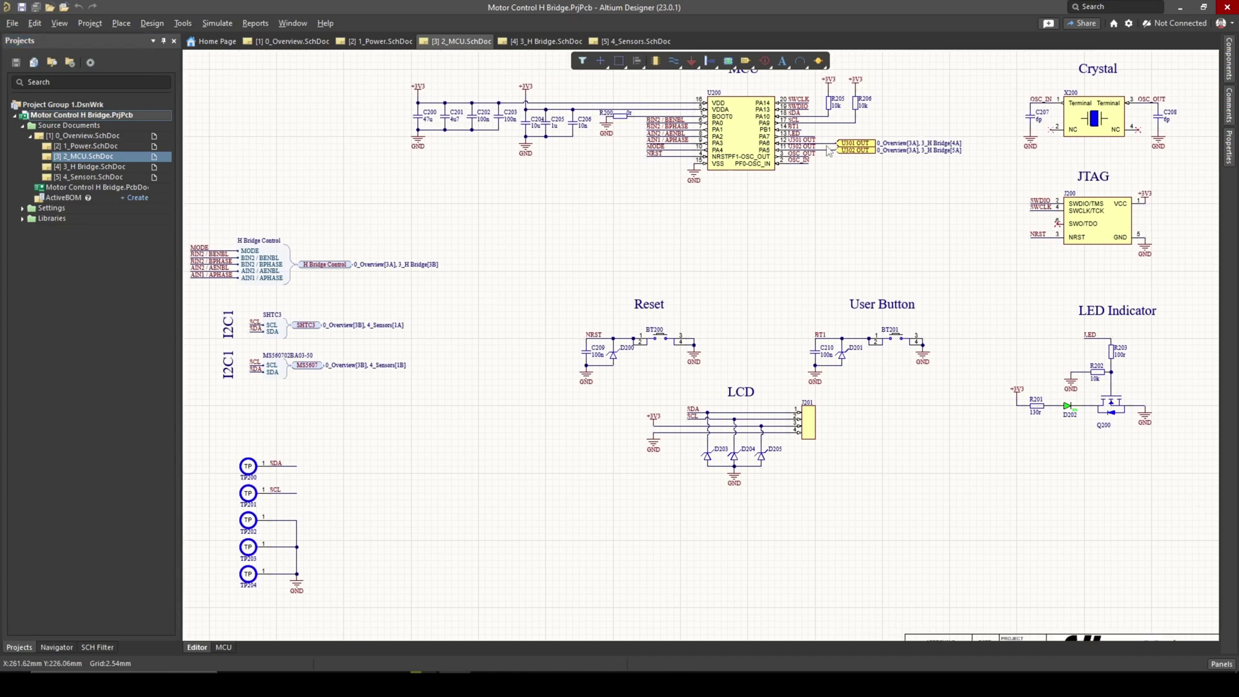
right_click_drag(391, 224, 437, 223)
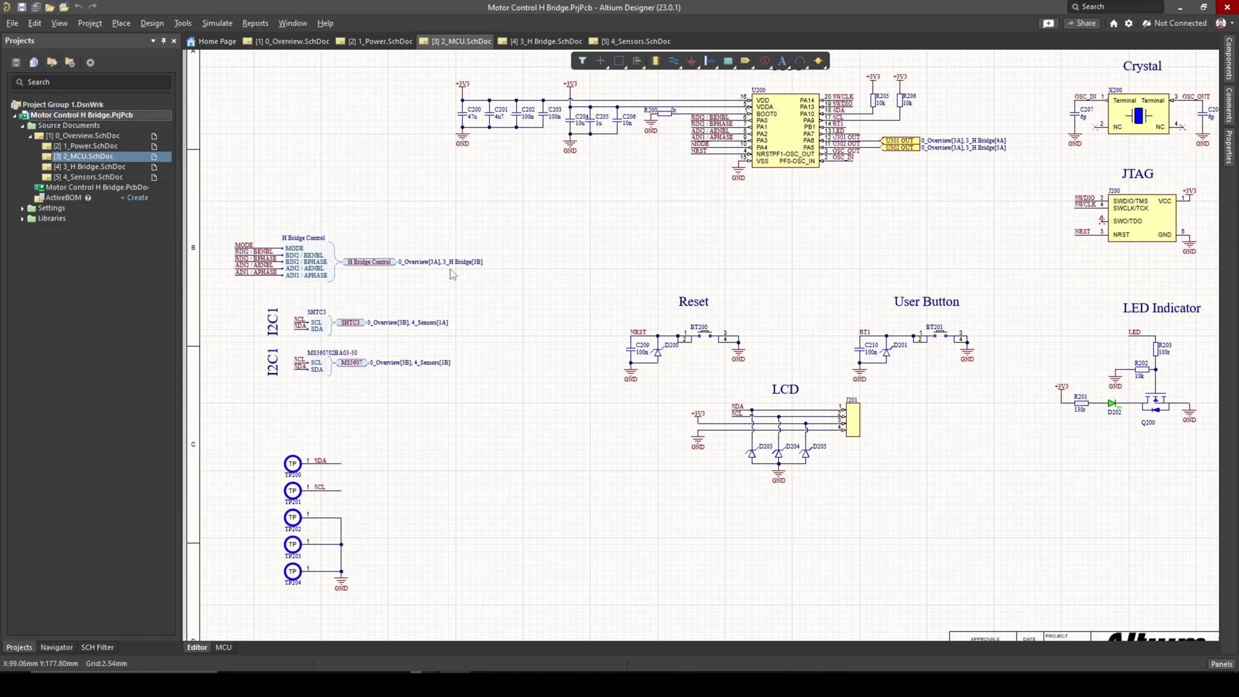
right_click_drag(427, 287, 390, 248)
scroll(387, 248, "up", 3, "ctrl")
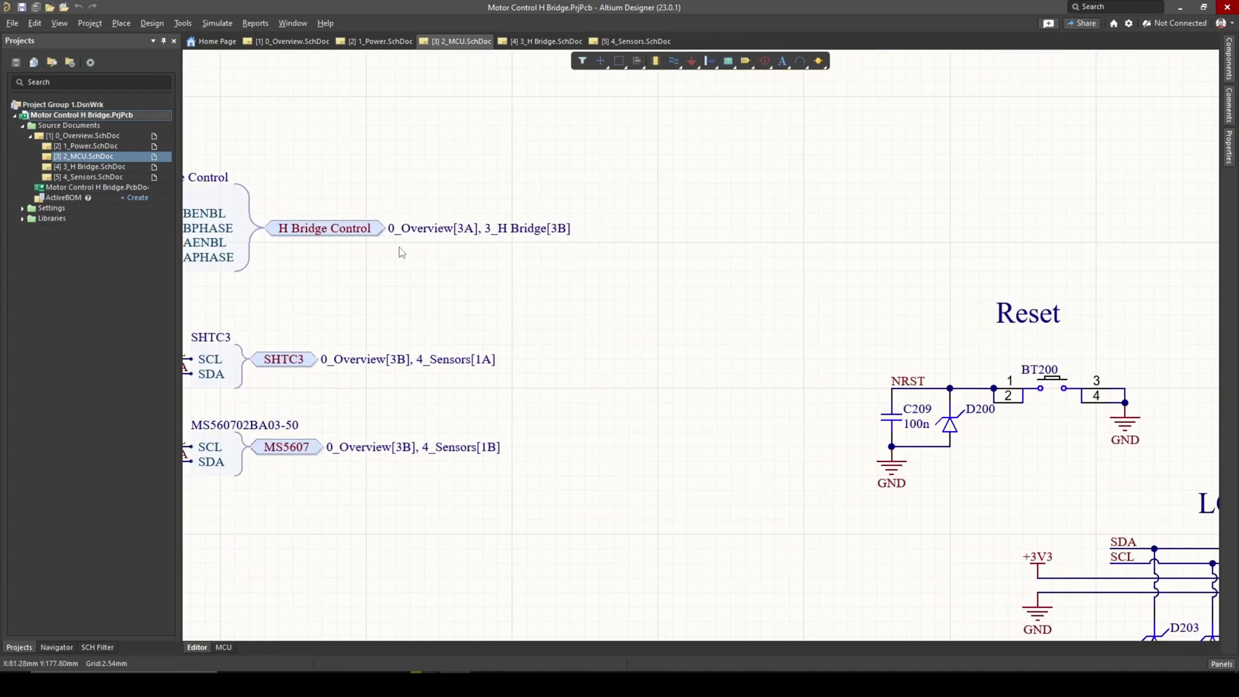
scroll(371, 263, "down", 4, "ctrl")
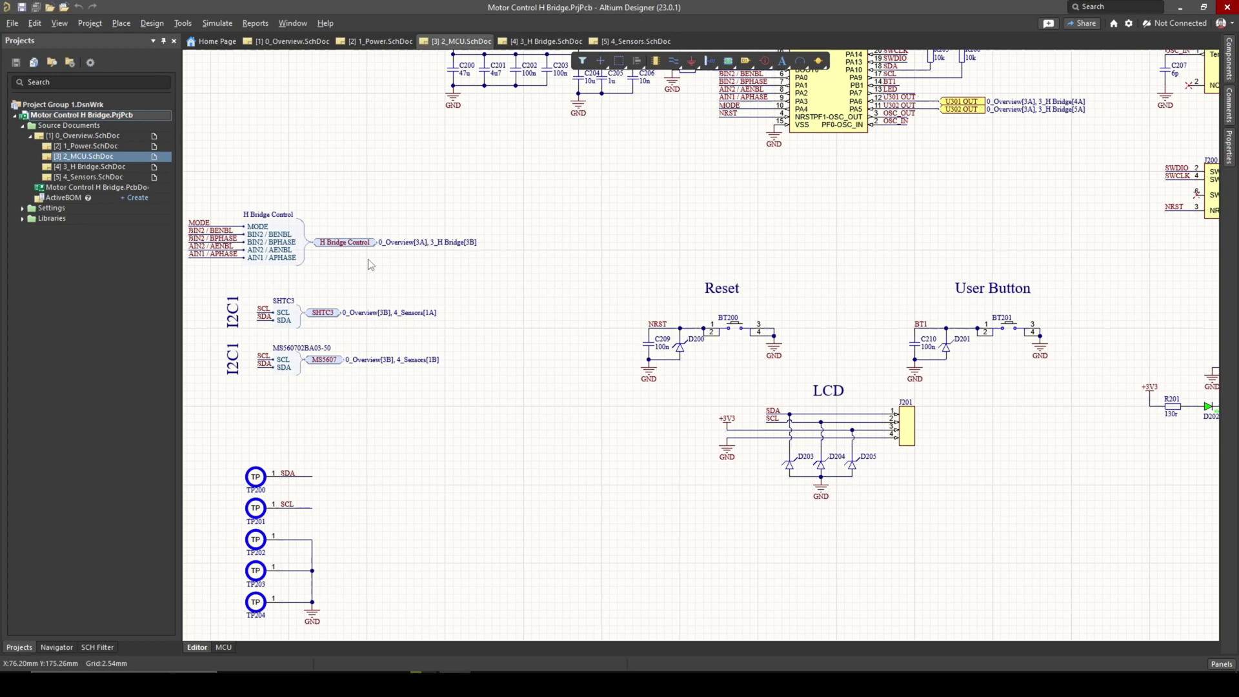
key("ctrl+Page_Down")
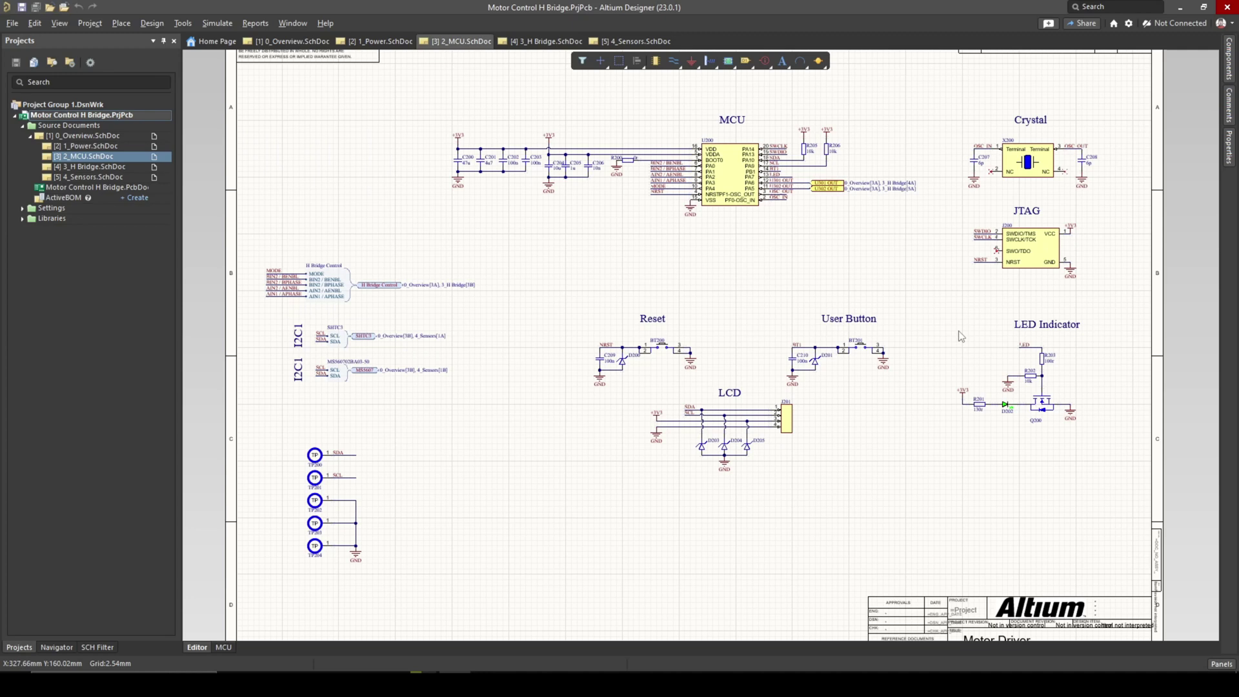
right_click_drag(925, 326, 960, 297)
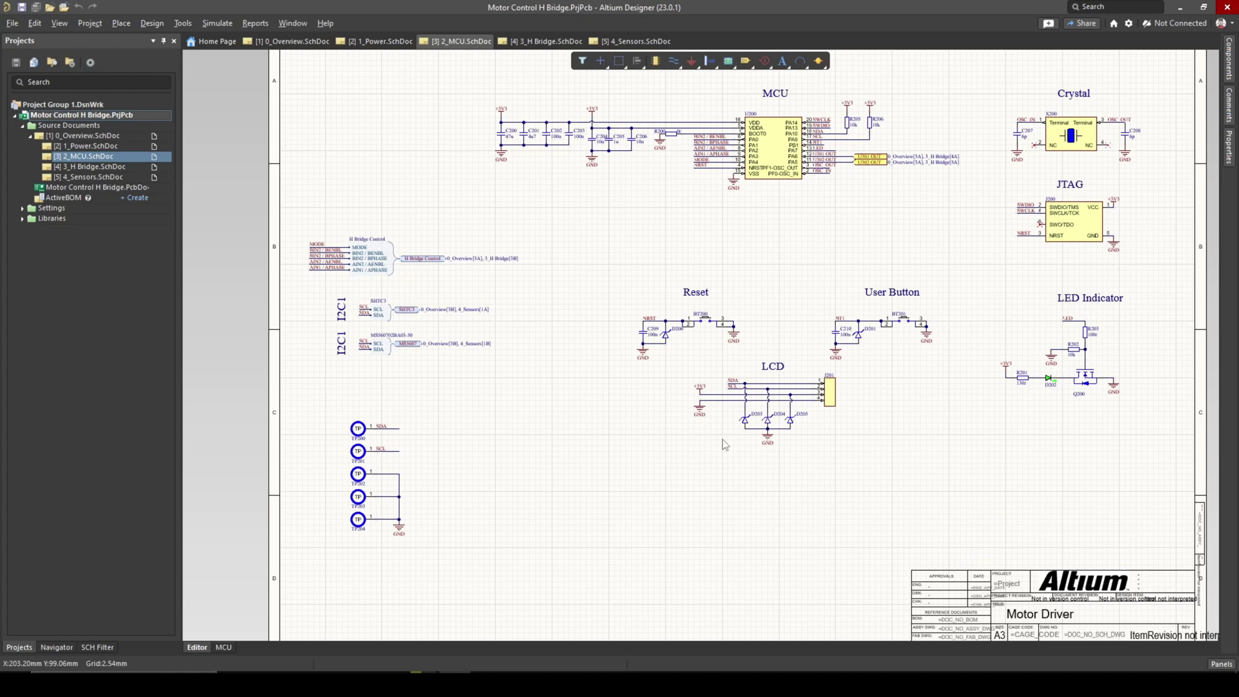
scroll(510, 294, "up", 2, "ctrl")
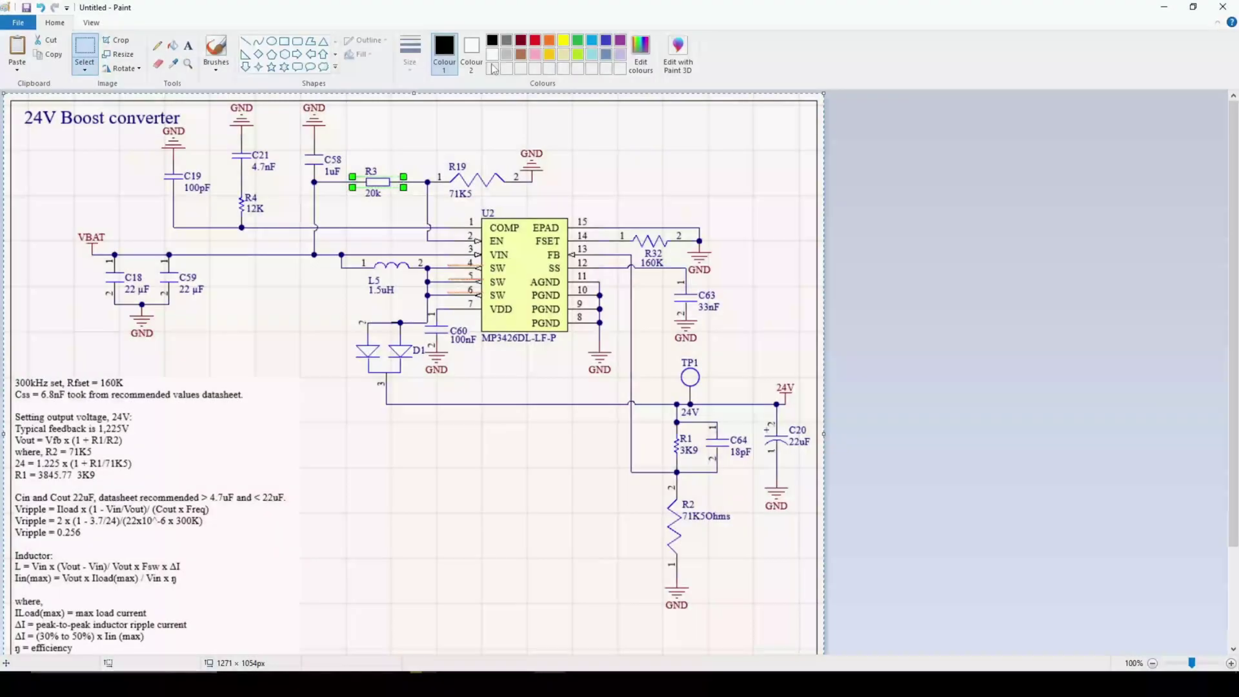
Choose red as the drawing colour and select the Pencil tool
left_click(535, 41)
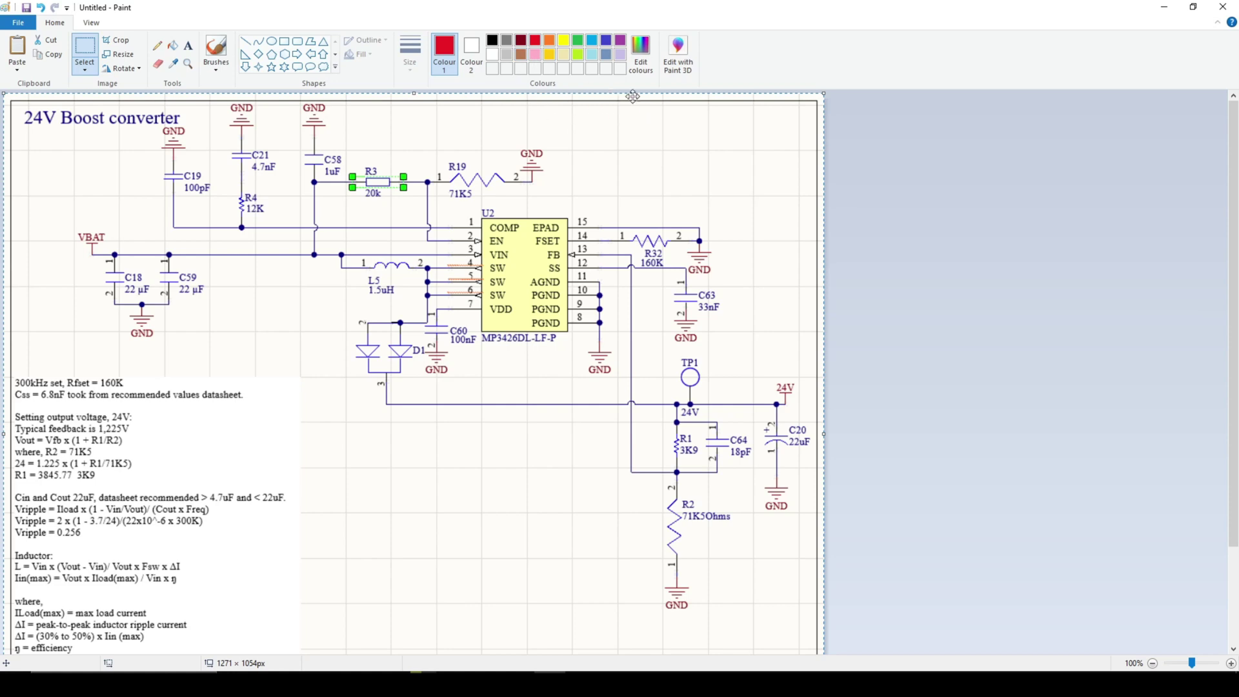
left_click(157, 45)
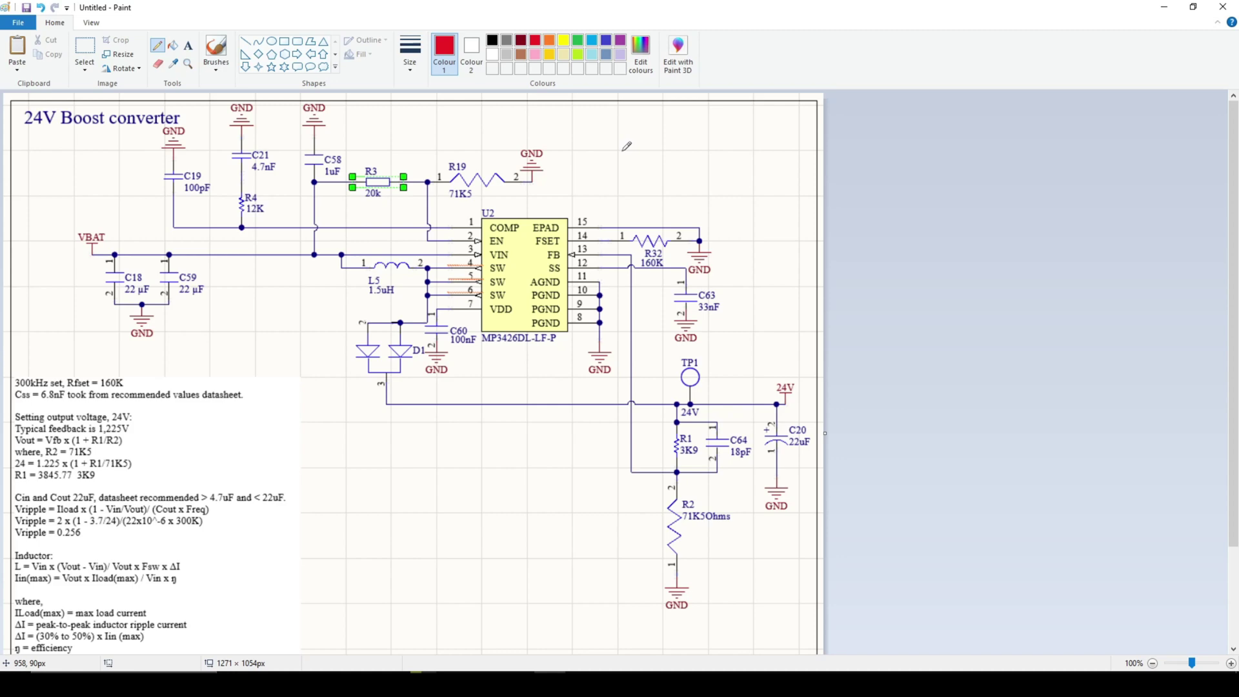
scroll(607, 179, "down", 3)
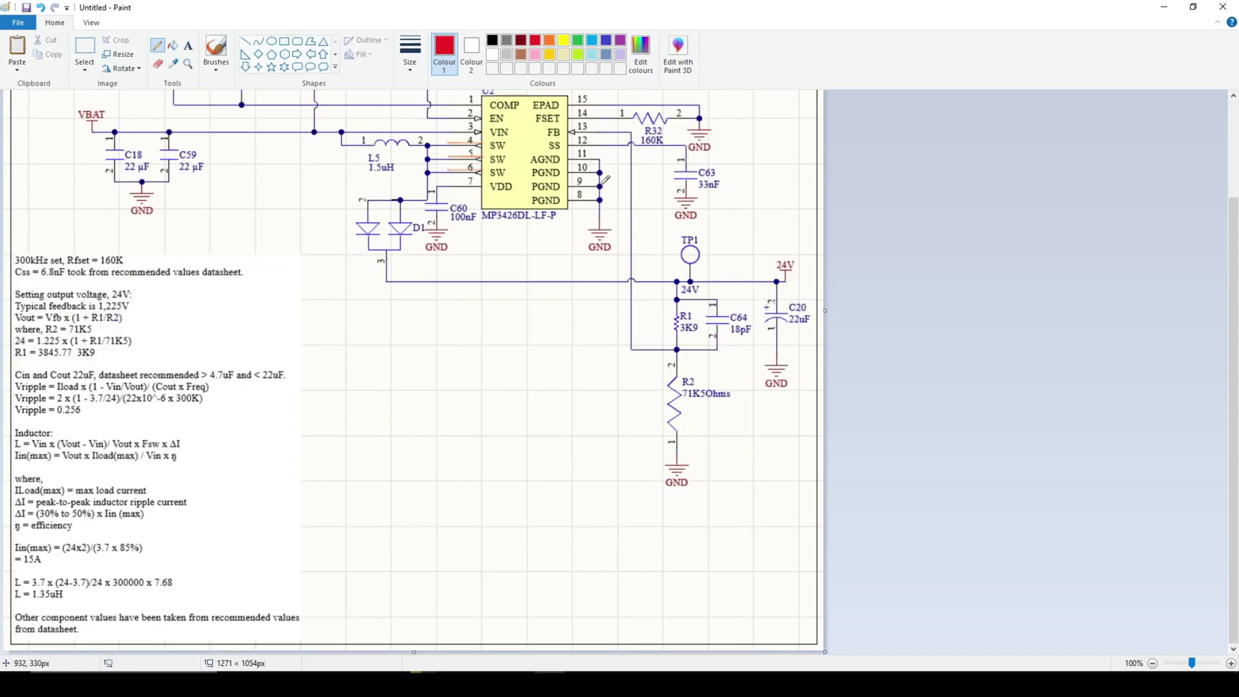
scroll(590, 184, "up", 3)
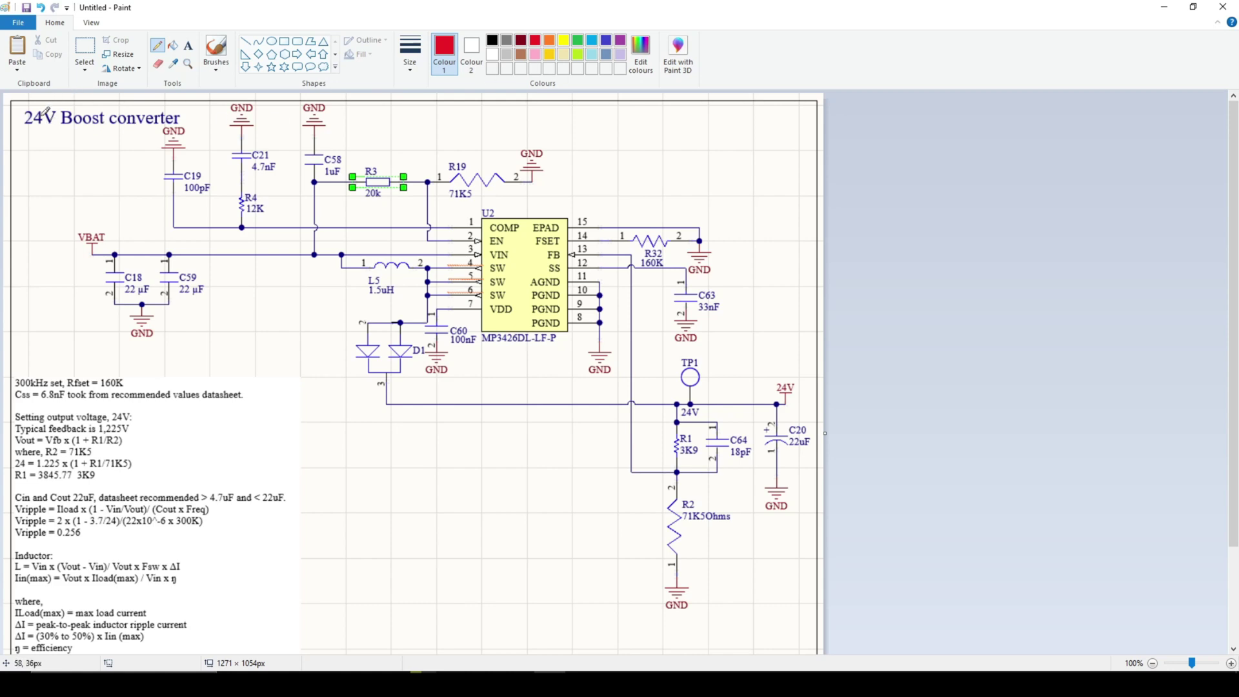
In green, underline the 24V Boost converter title and mark VBAT and U2's COMP wire
left_click(579, 43)
left_click_drag(29, 134, 185, 132)
left_click_drag(71, 247, 71, 241)
left_click_drag(450, 225, 476, 224)
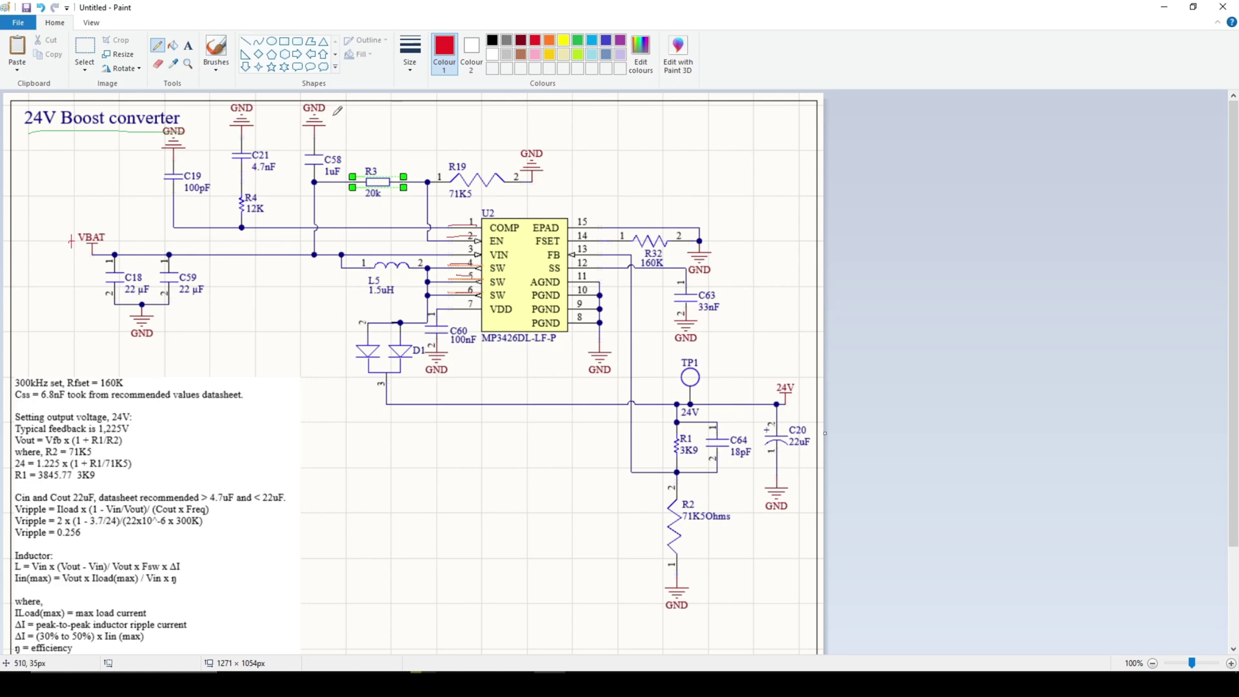
Draw red marks at C58's ground, across C19, and at C59's junction and plate
mouse_move(328, 114)
left_mouse_down()
mouse_move(352, 115)
mouse_move(363, 137)
mouse_move(403, 131)
left_mouse_up()
mouse_move(389, 134)
left_mouse_down()
mouse_move(401, 135)
mouse_move(382, 125)
mouse_move(409, 123)
mouse_move(395, 126)
left_mouse_up()
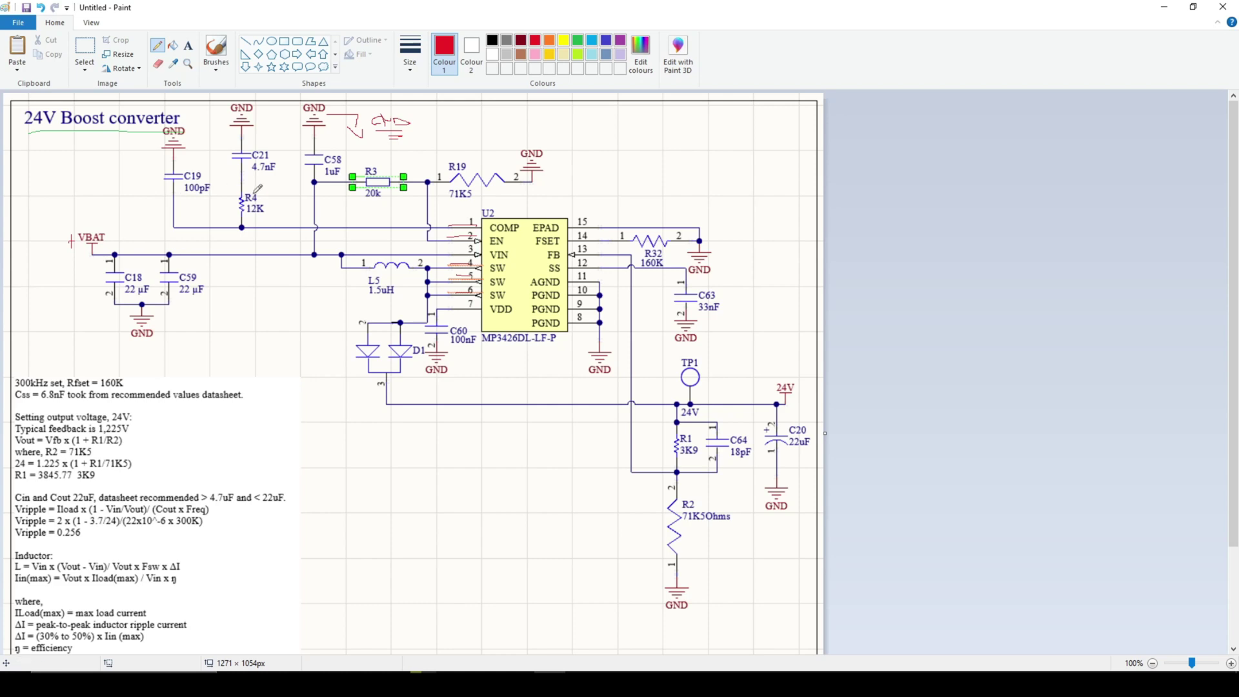
left_click_drag(173, 193, 179, 253)
left_click_drag(173, 191, 165, 200)
left_click_drag(181, 247, 184, 248)
left_click_drag(162, 184, 189, 178)
left_click_drag(169, 279, 179, 276)
Draw red marks flagging R19, R32, R1 and R3, plus an arrow pointing at R4
left_click_drag(260, 196, 283, 189)
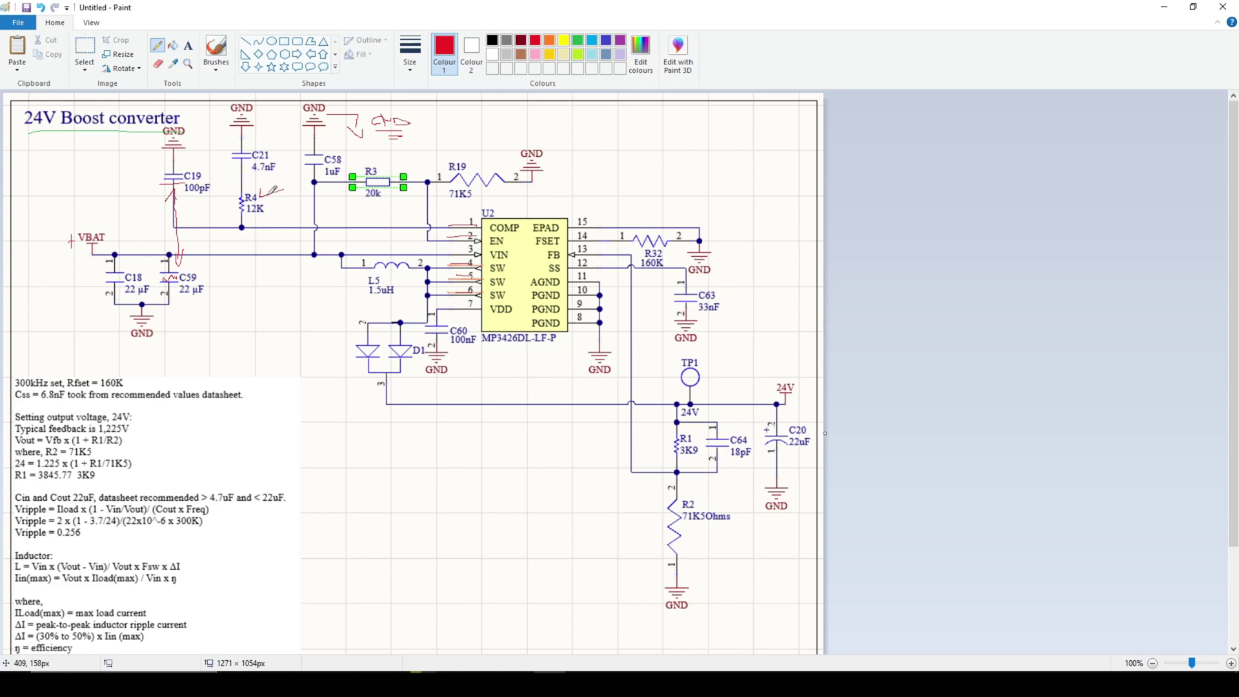
mouse_move(472, 155)
left_mouse_down()
mouse_move(475, 166)
mouse_move(483, 144)
left_mouse_up()
left_click_drag(659, 195, 652, 236)
left_click_drag(658, 459, 670, 456)
left_click_drag(359, 214, 383, 208)
left_click_drag(261, 196, 266, 205)
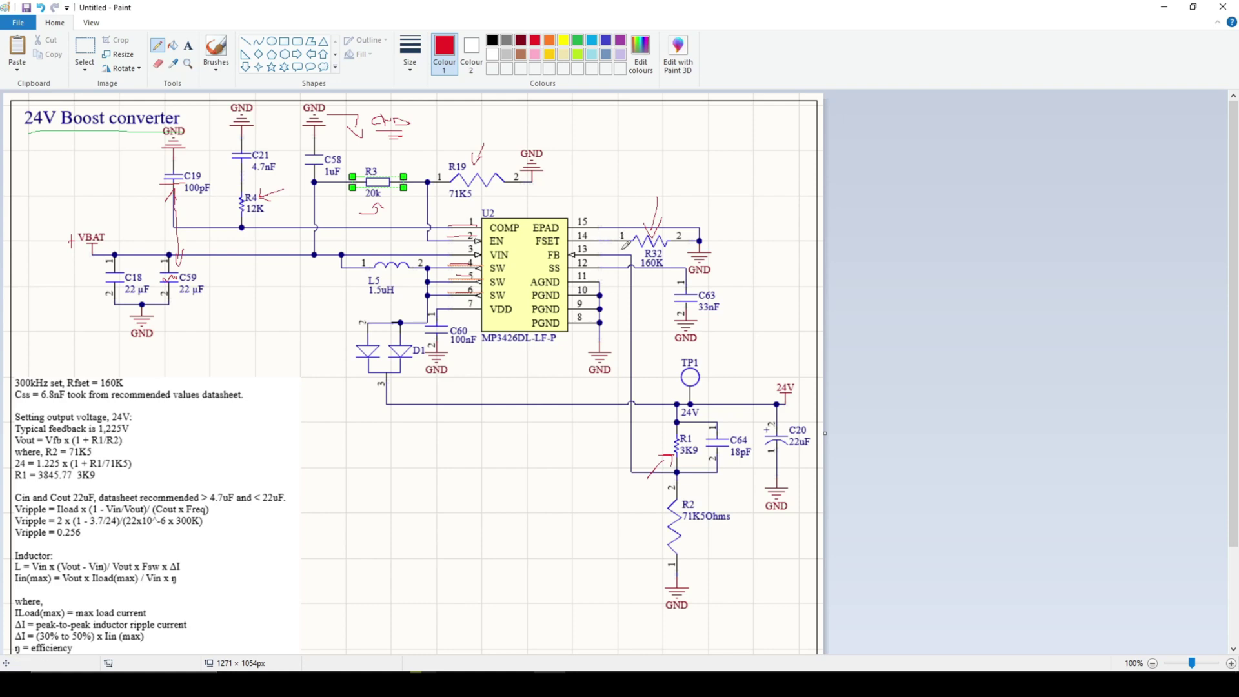
Draw a green stroke beside the notes at the bottom of the schematic
scroll(387, 375, "down", 3)
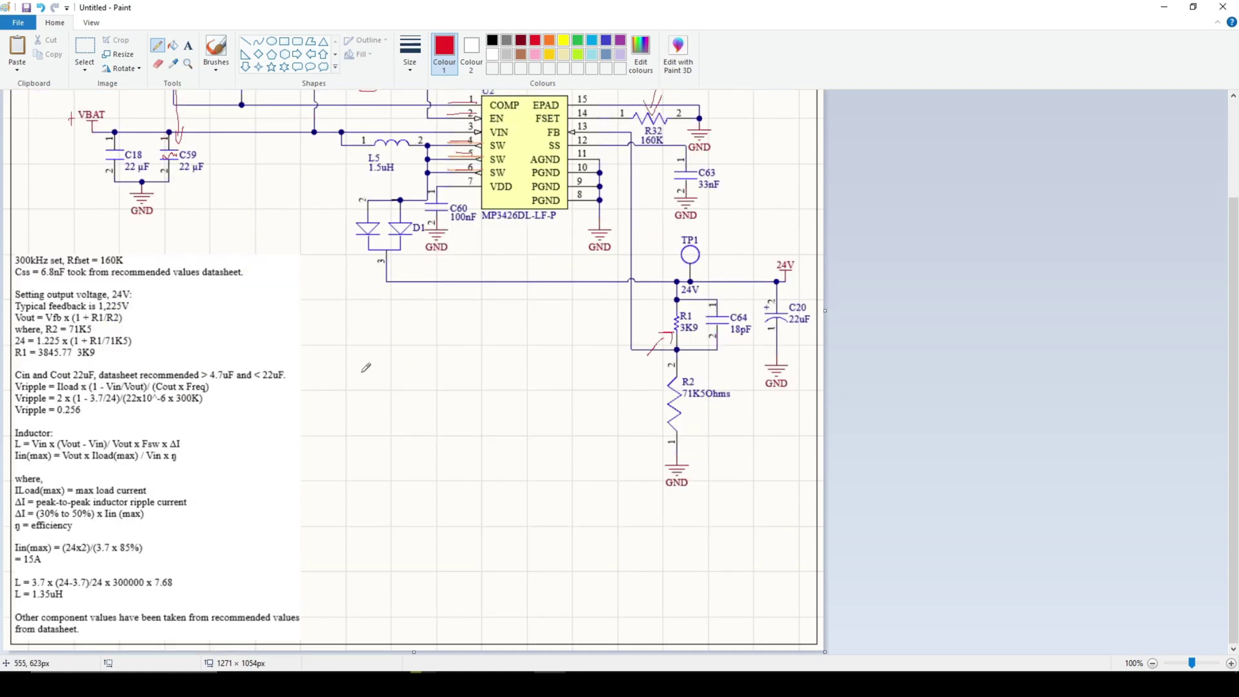
left_click(577, 42)
left_click_drag(273, 299, 354, 279)
Circle C58, R3 and R19 in red
scroll(136, 319, "up", 3)
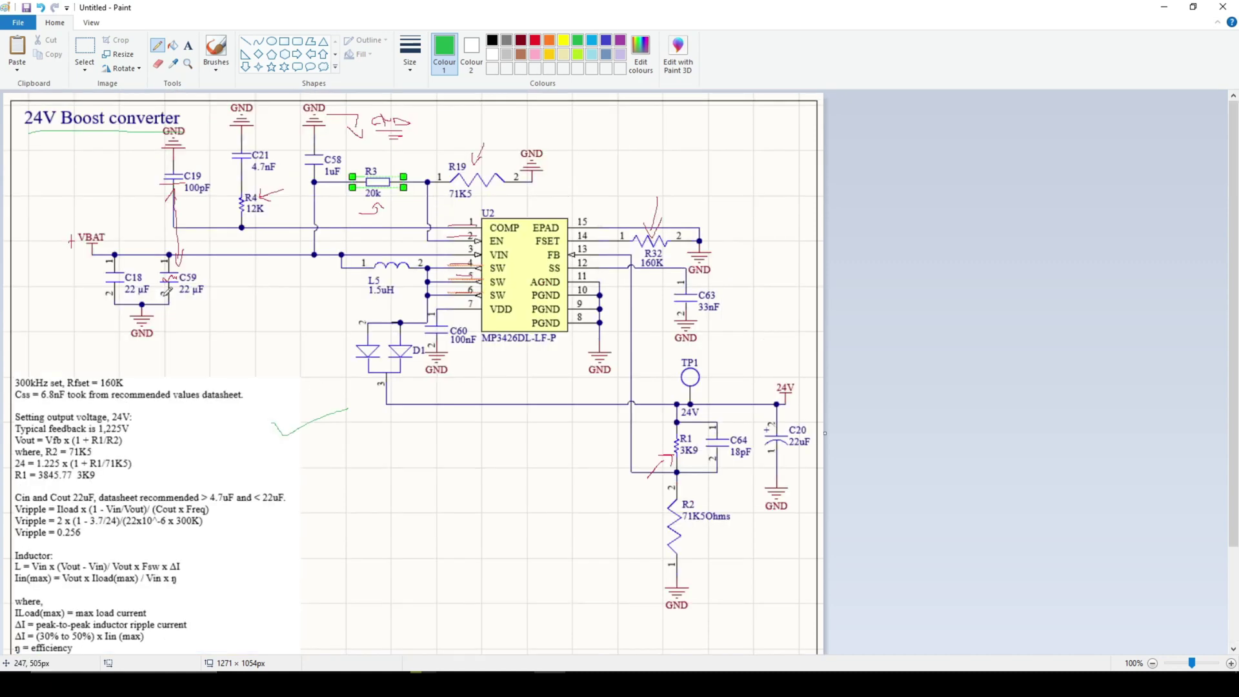
left_click(535, 40)
left_click_drag(511, 133, 442, 118)
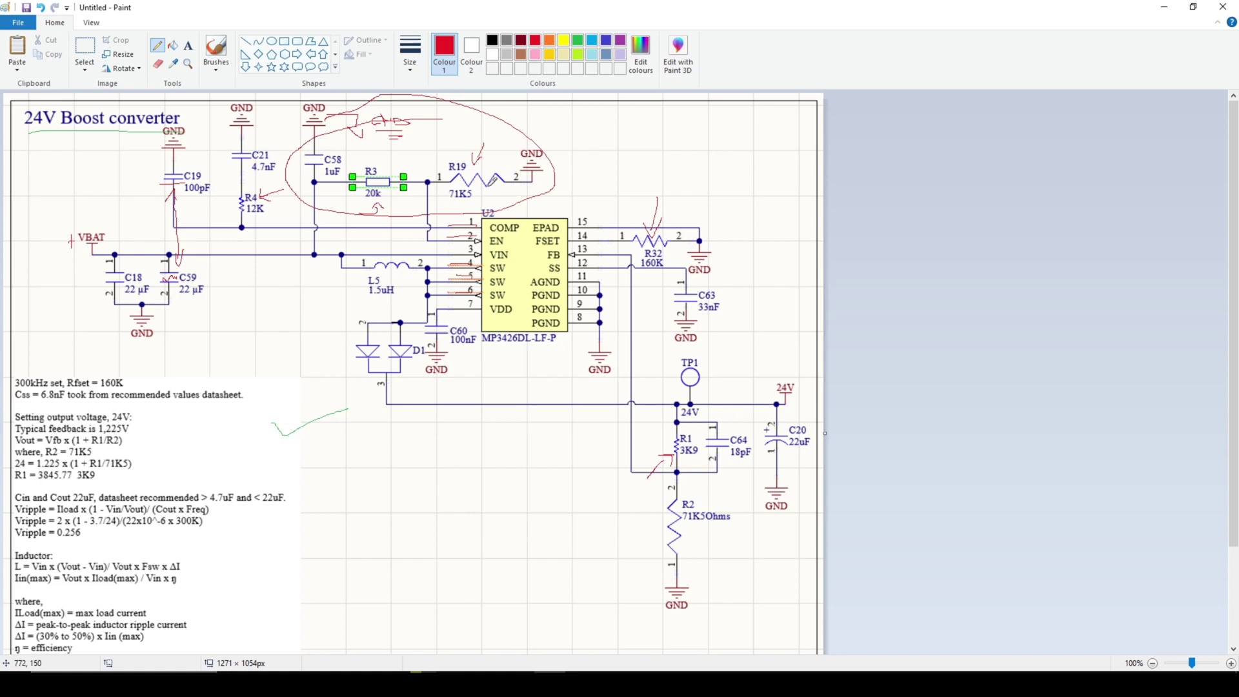
Draw green arrows to U2's EN pin and toward R32, and tick the SW pins near C60
left_click(578, 41)
mouse_move(255, 232)
left_mouse_down()
mouse_move(430, 229)
mouse_move(411, 243)
left_mouse_up()
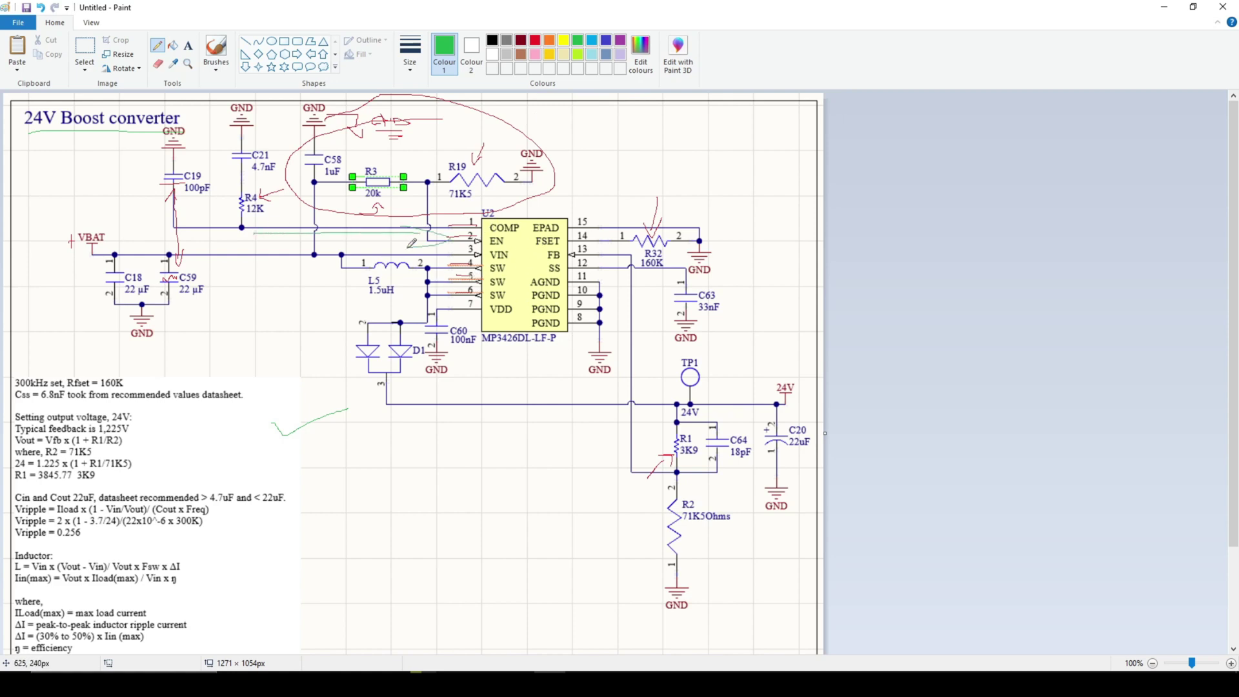
mouse_move(564, 211)
left_mouse_down()
mouse_move(703, 198)
mouse_move(688, 217)
left_mouse_up()
mouse_move(421, 294)
left_mouse_down()
mouse_move(426, 314)
mouse_move(444, 294)
left_mouse_up()
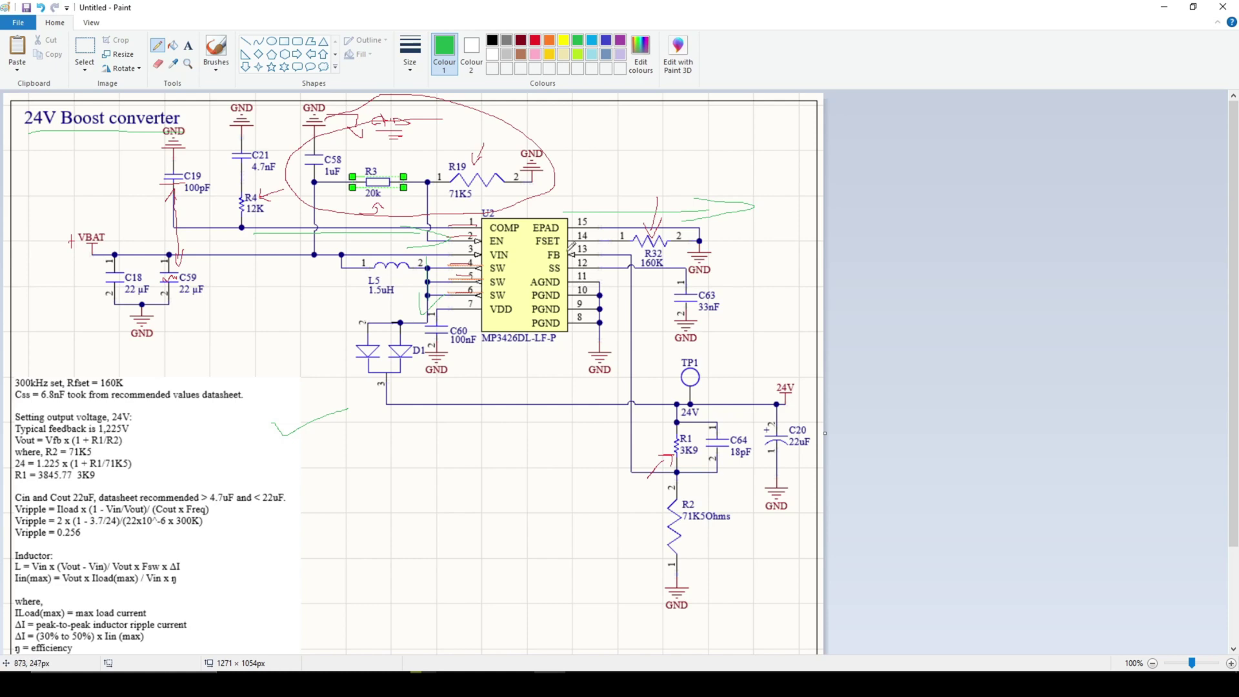
left_click_drag(594, 248, 646, 248)
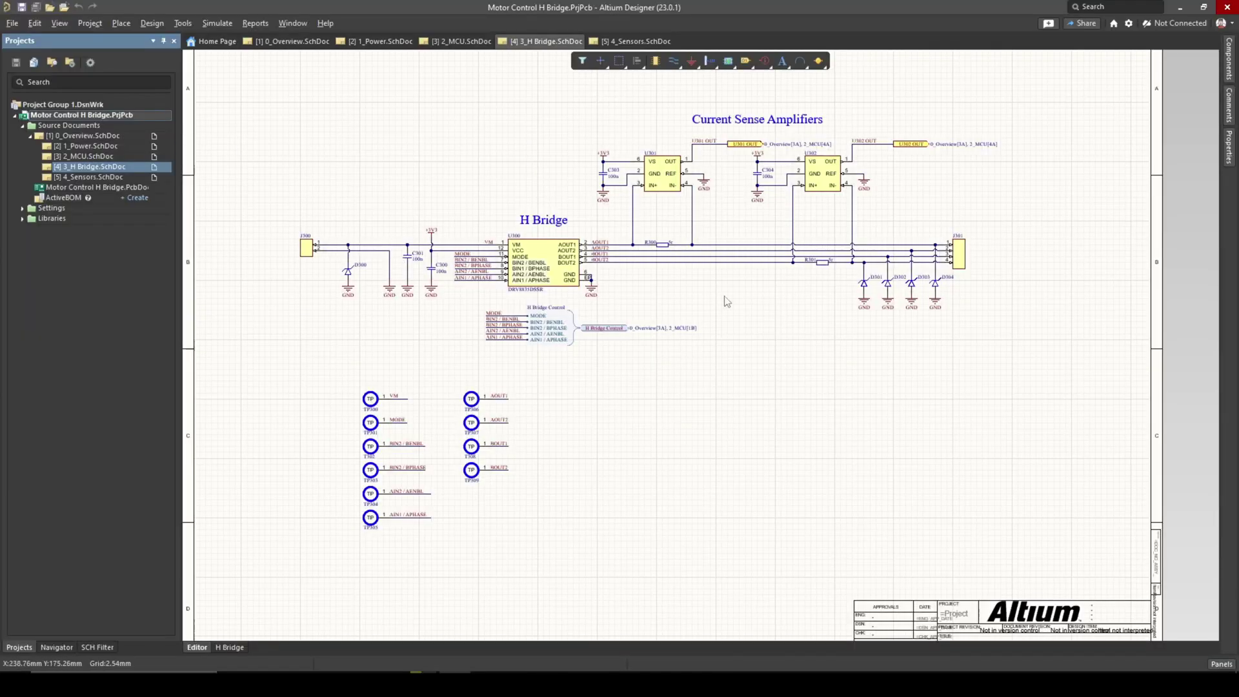
Pan across the 3_H Bridge sheet to show the DRV8835 driver, sense amplifiers and test points
right_click_drag(727, 301, 634, 295)
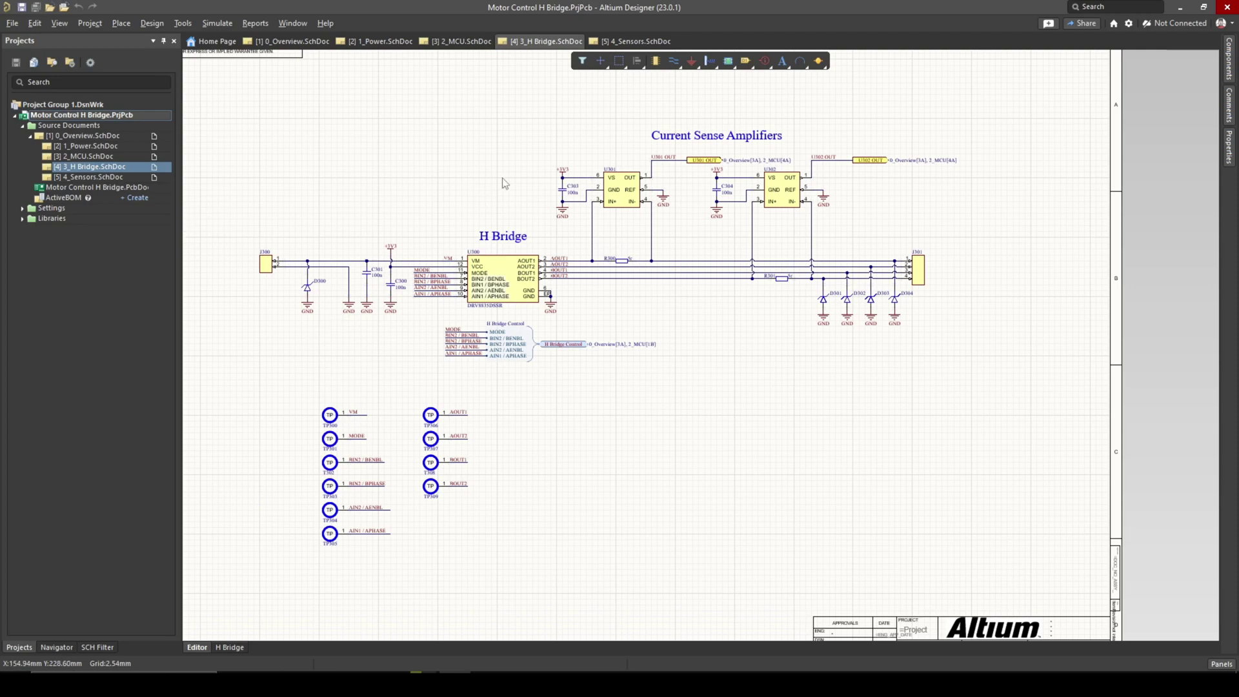
Move from 4_Sensors to 0_Overview.SchDoc and zoom out over the Power, MCU, H Bridge and Sensors blocks
key("ctrl+Tab")
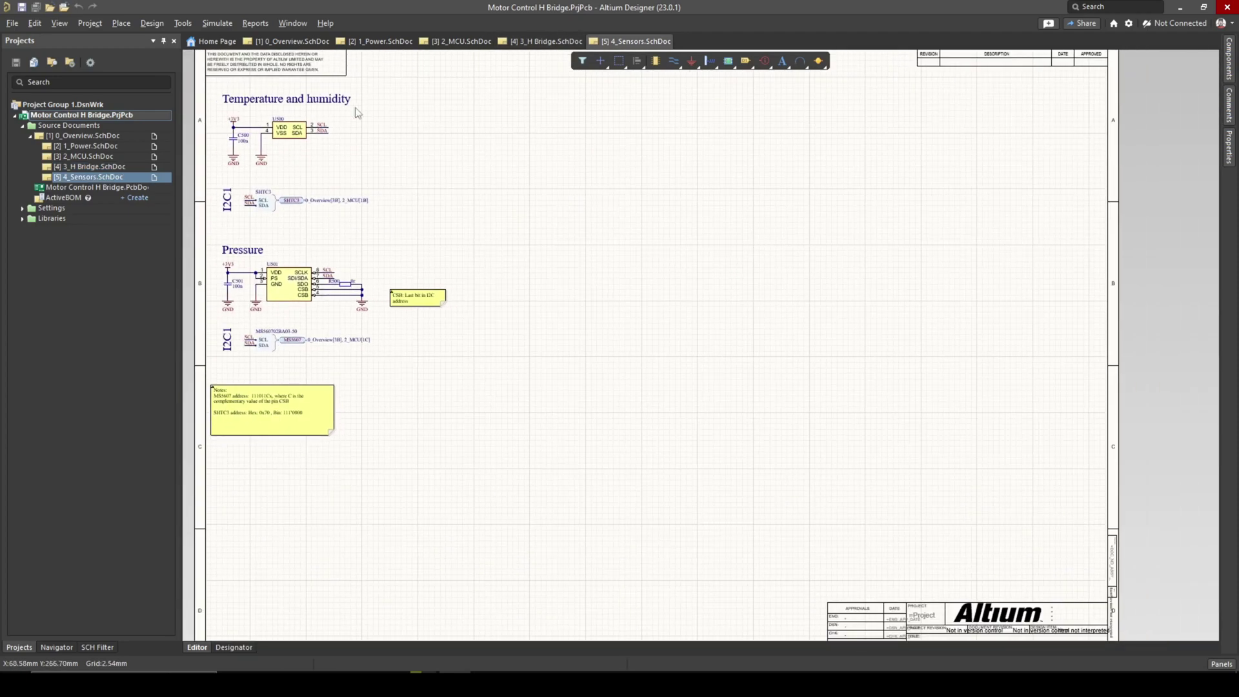
left_click(68, 137)
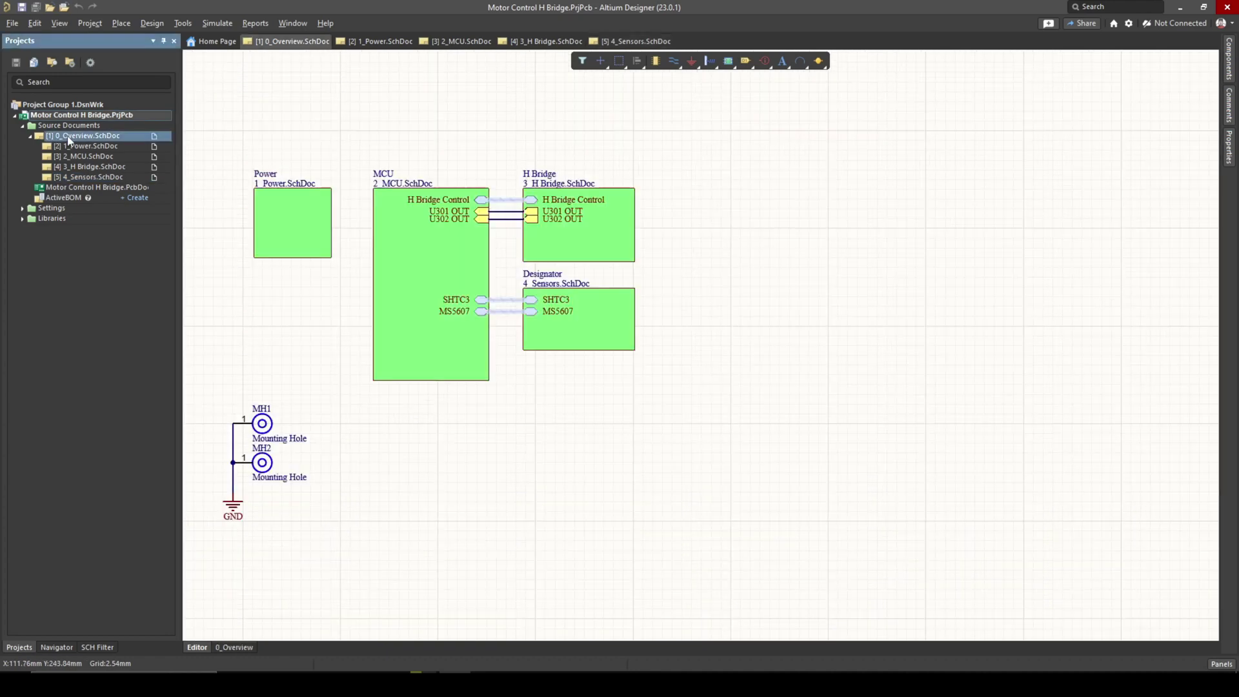
right_click_drag(424, 210, 588, 212)
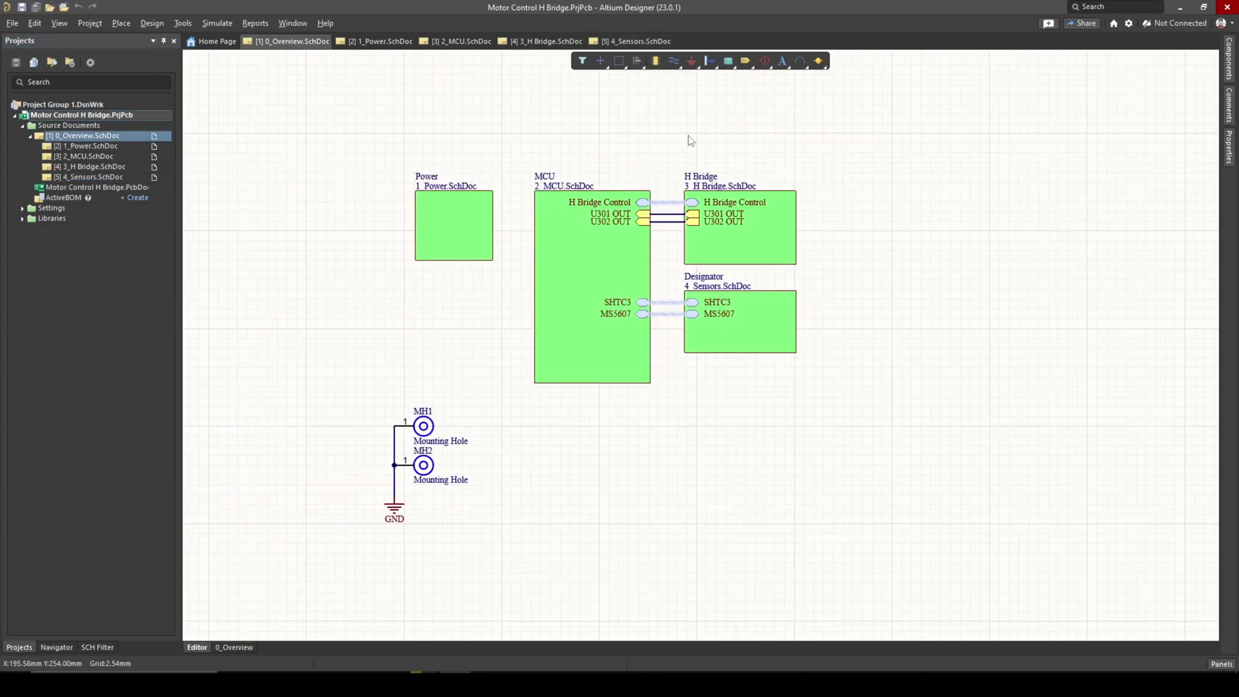
scroll(720, 205, "down", 2, "ctrl")
scroll(720, 205, "down", 1, "ctrl")
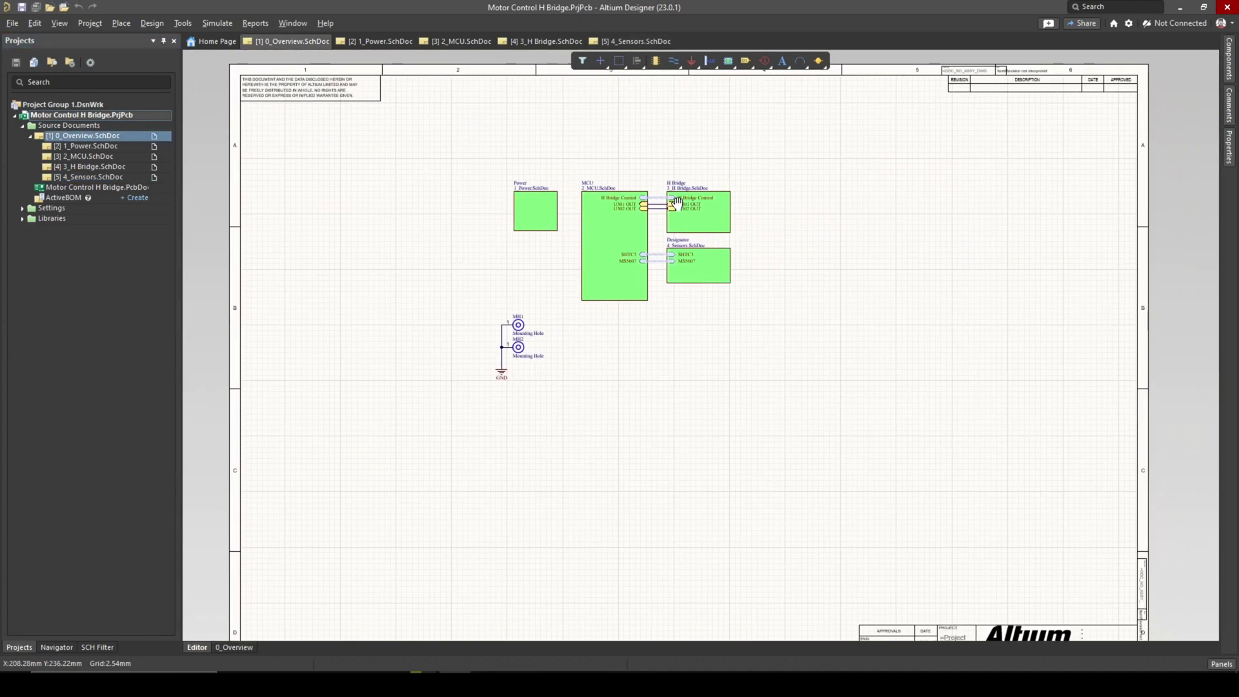